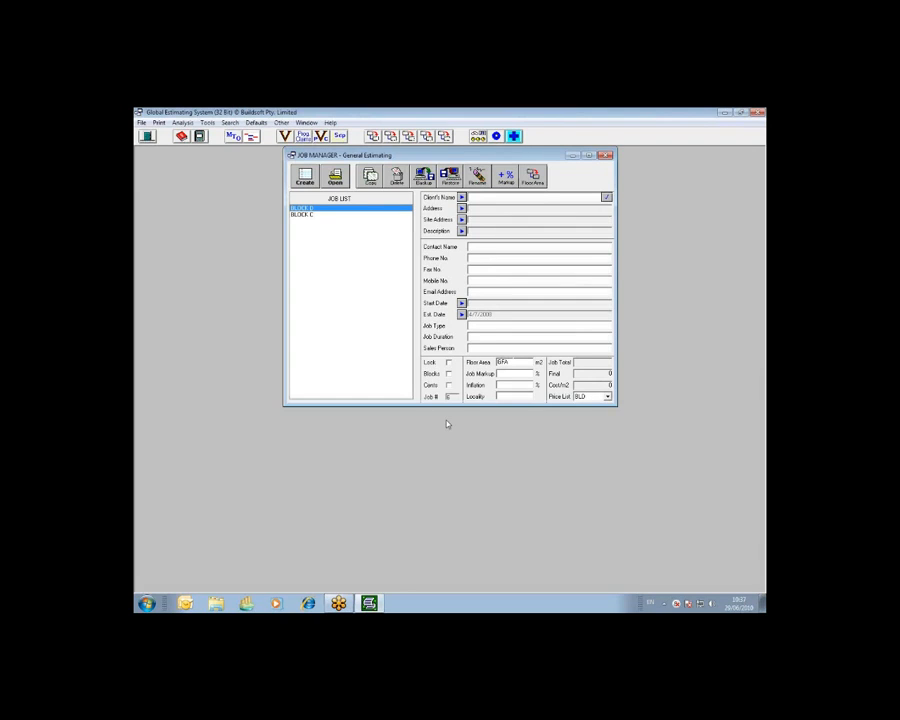
Open the BLOCK D job from the job list.
click(760, 127)
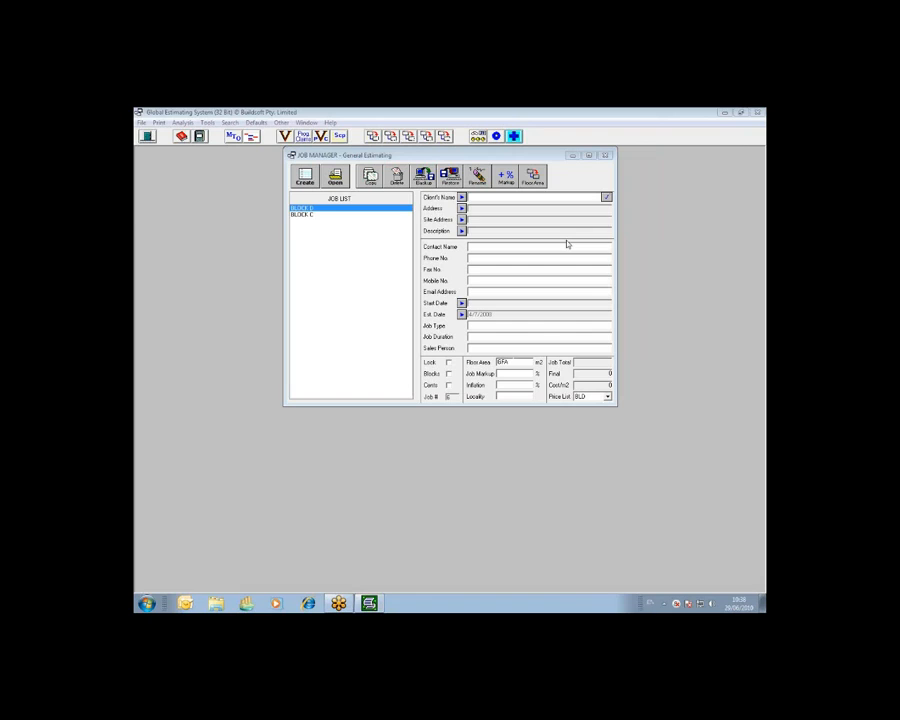
click(336, 180)
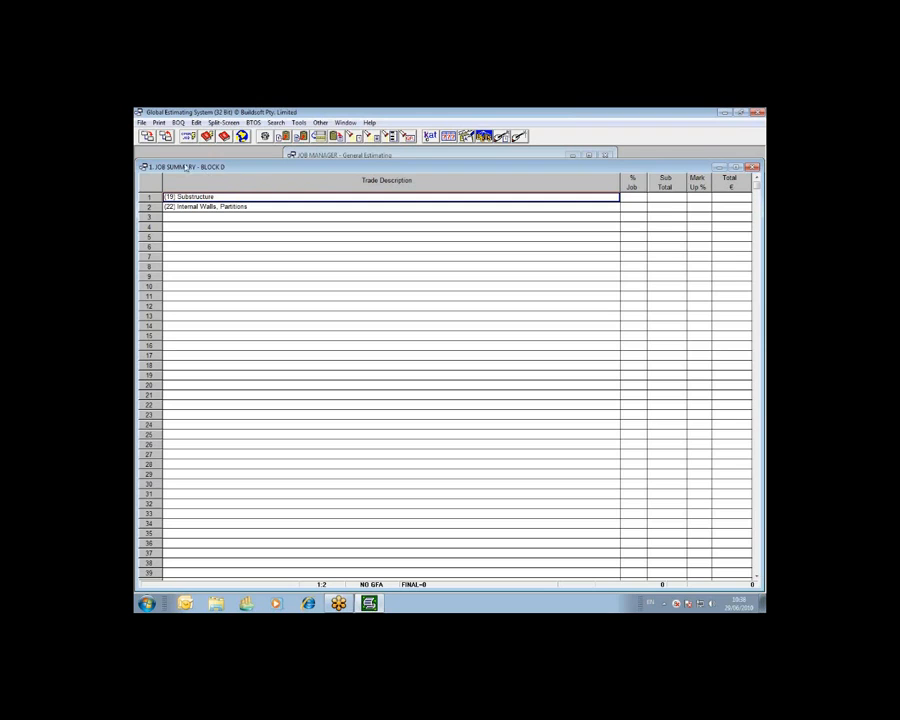
Review the trade codes and descriptions in the R2 code file and close it.
click(141, 122)
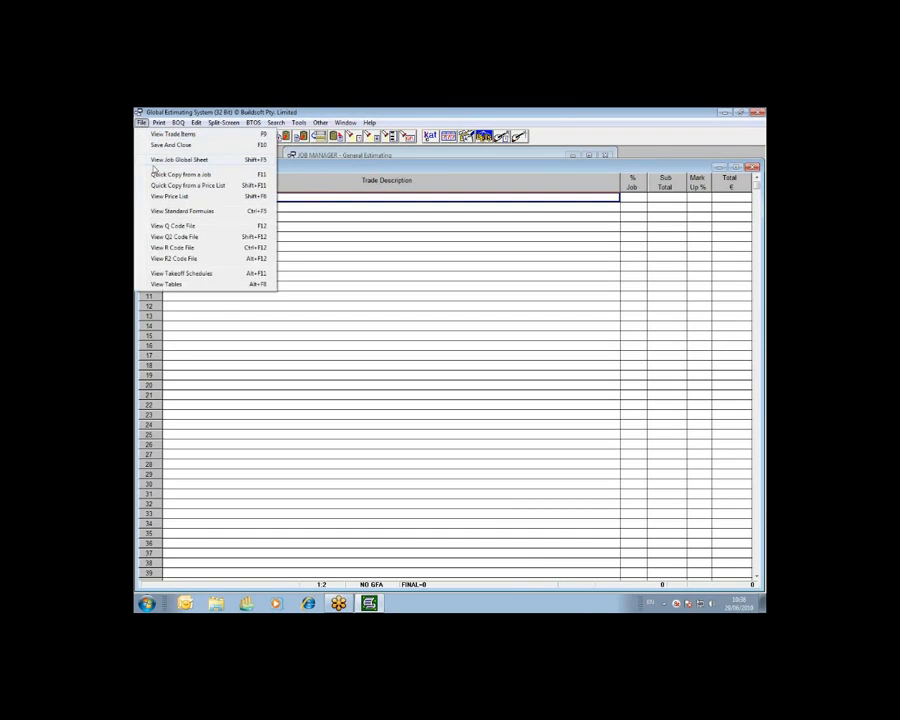
click(174, 261)
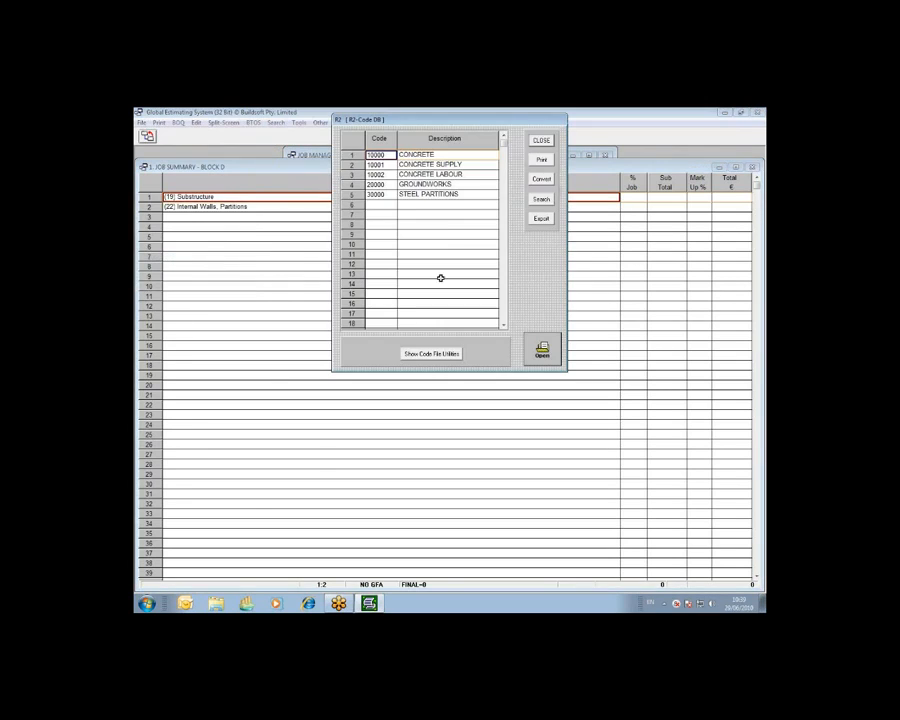
click(418, 205)
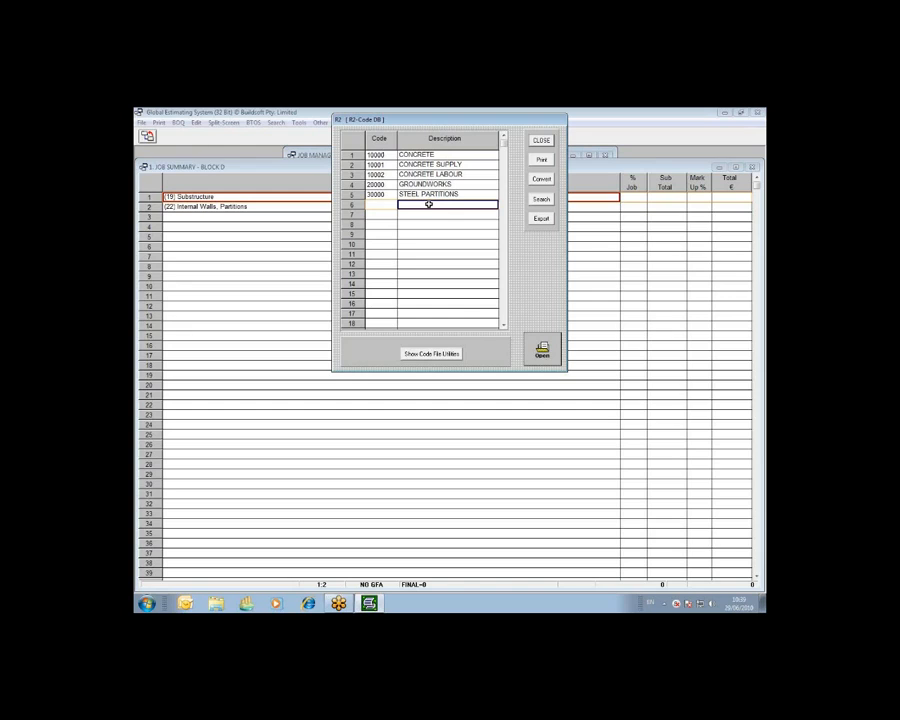
click(387, 205)
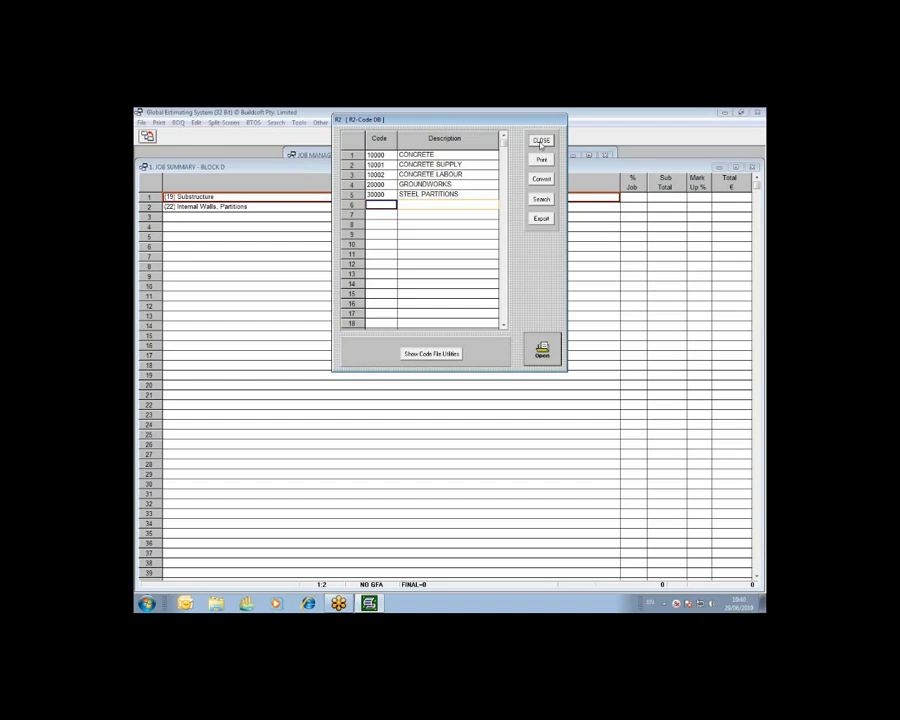
click(541, 144)
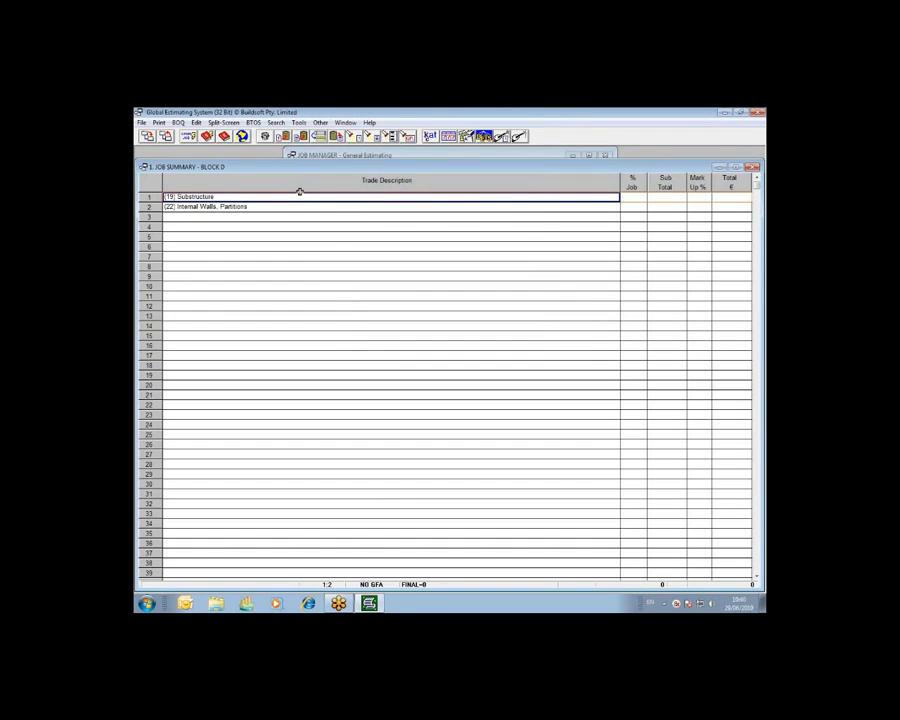
Turn on the BETS facility for the job and open the (19) Substructure trade.
click(759, 209)
click(721, 245)
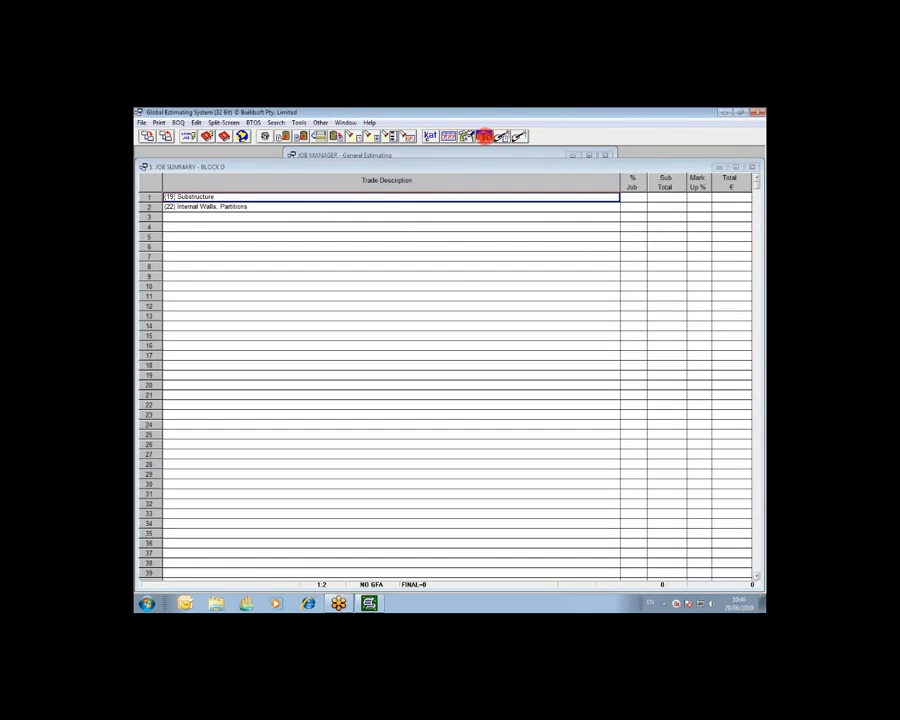
right_click(543, 121)
click(557, 140)
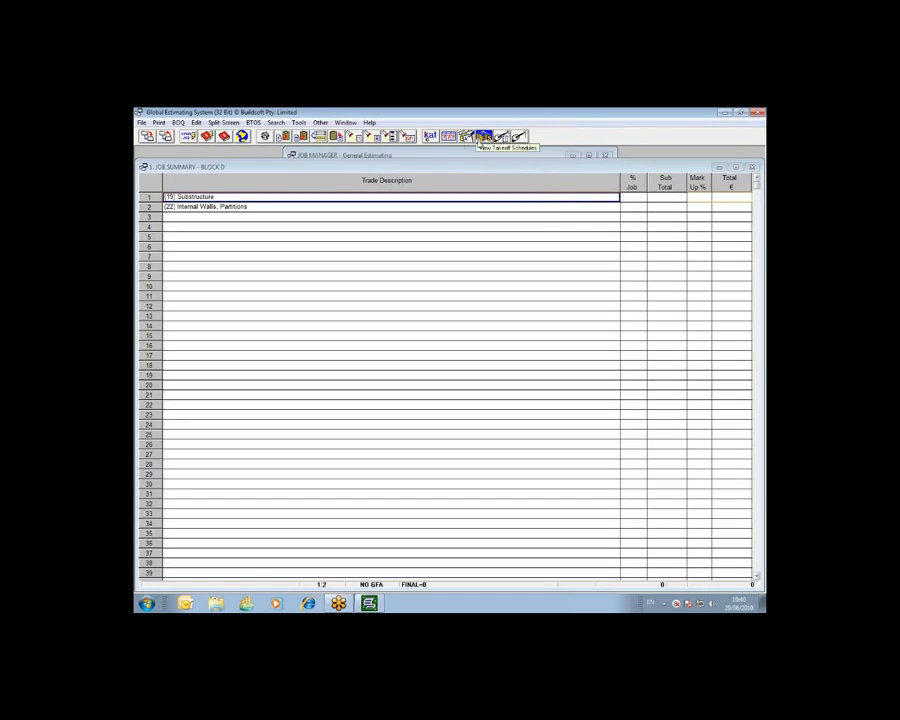
click(484, 137)
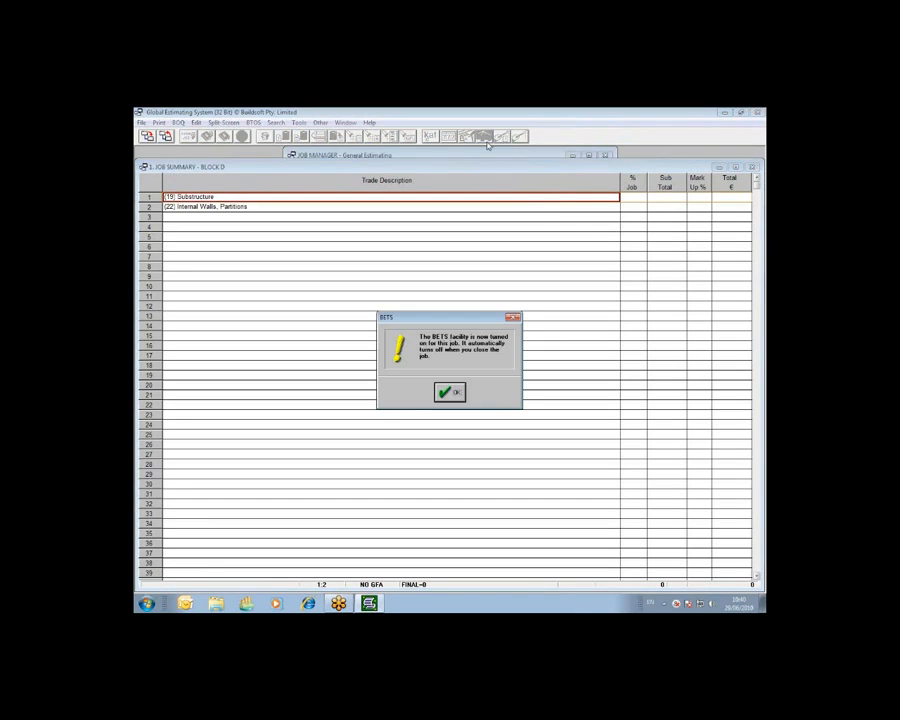
click(456, 395)
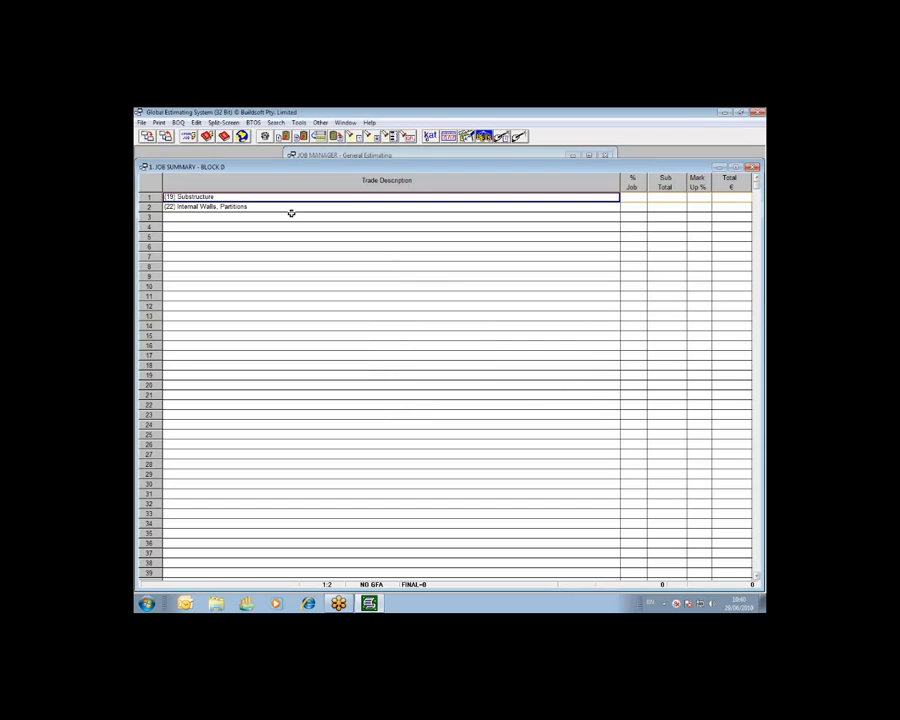
double_click(229, 197)
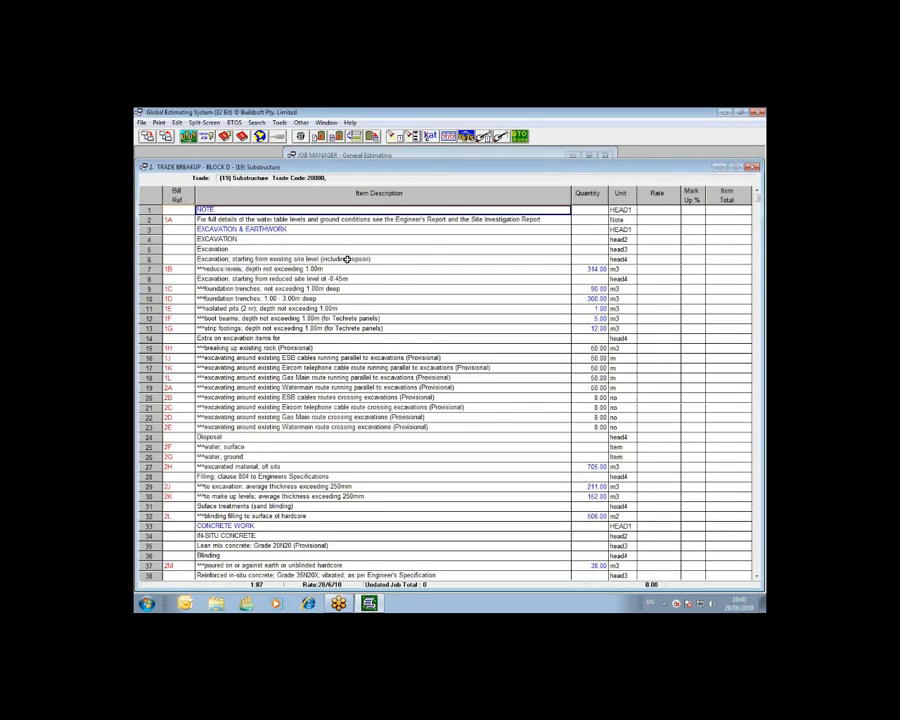
Try selecting a continuous range of Substructure rows from 1 to 32, and all rows of the trade at once.
drag(155, 209, 156, 455)
drag(155, 477, 158, 528)
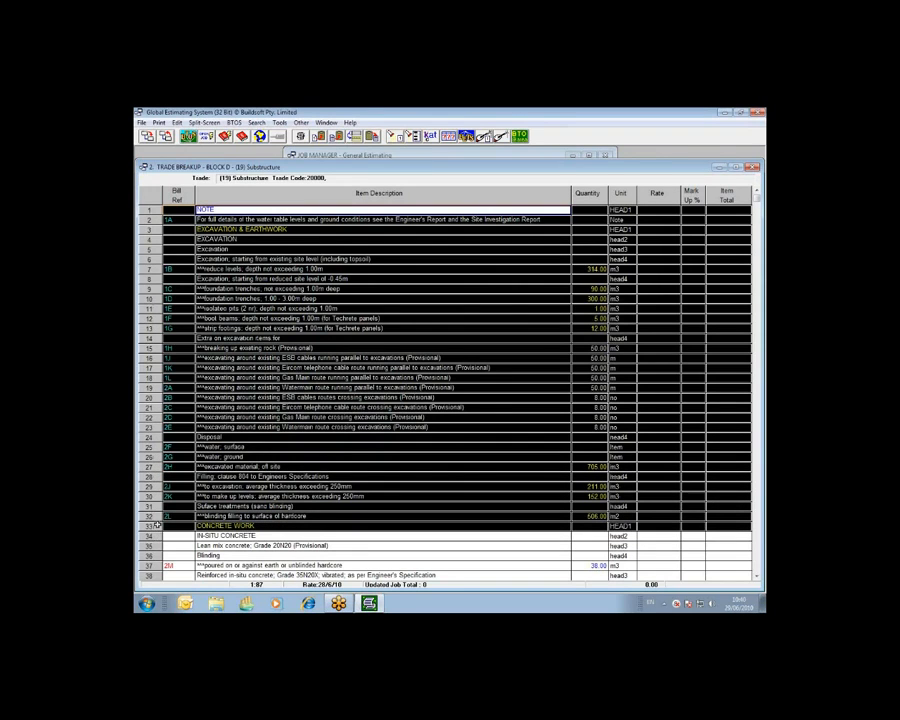
click(149, 210)
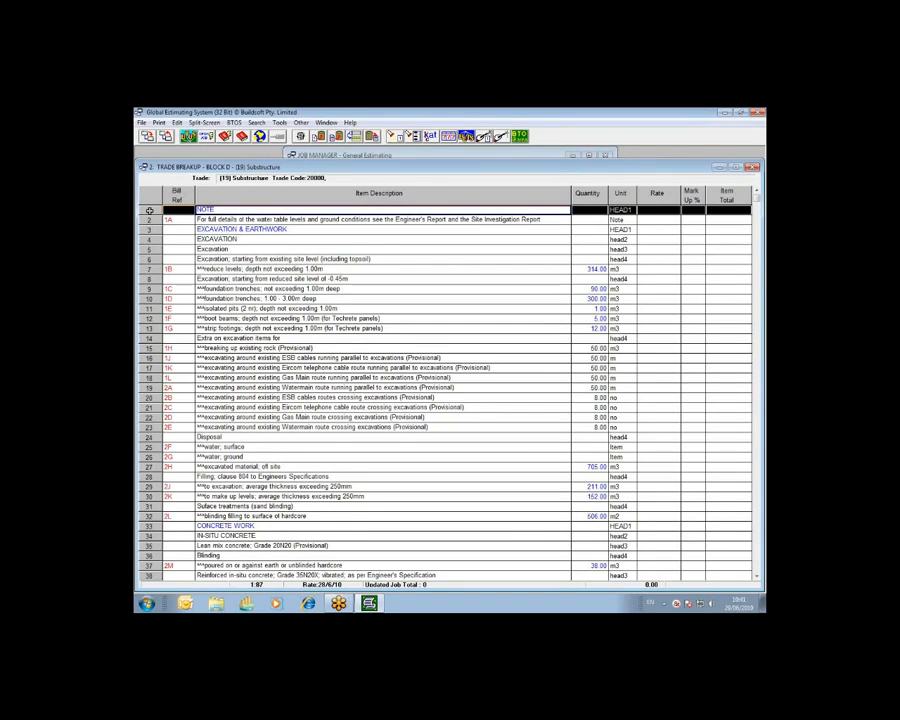
drag(149, 210, 160, 516)
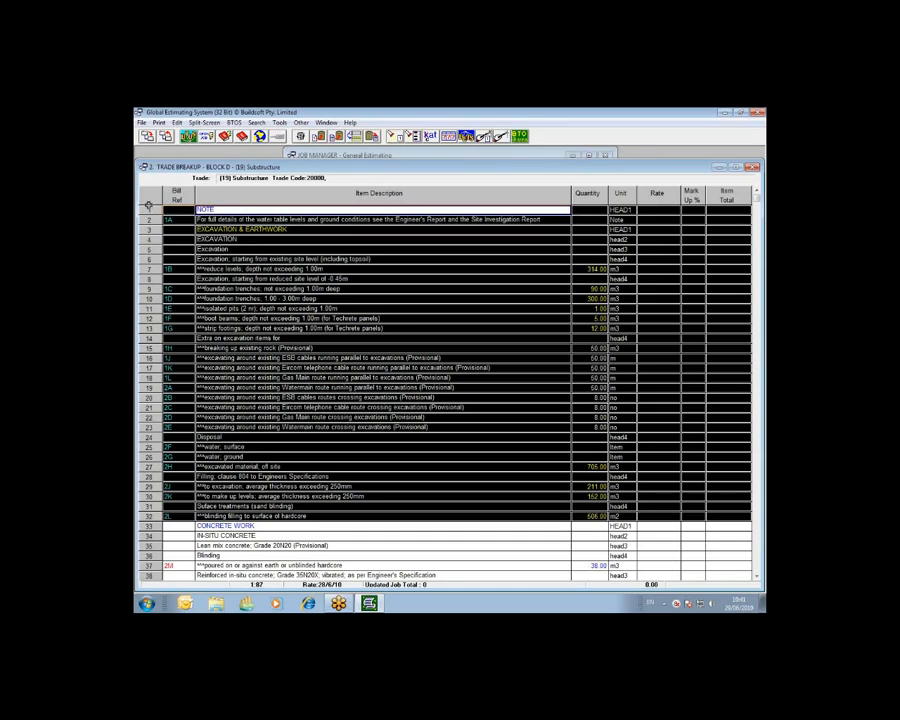
click(148, 200)
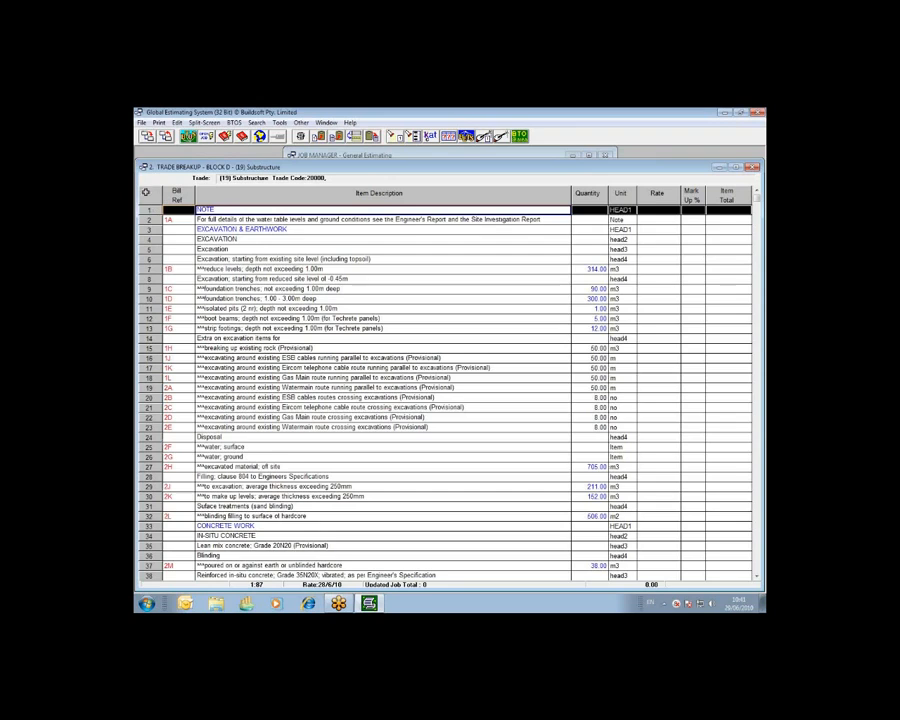
click(149, 197)
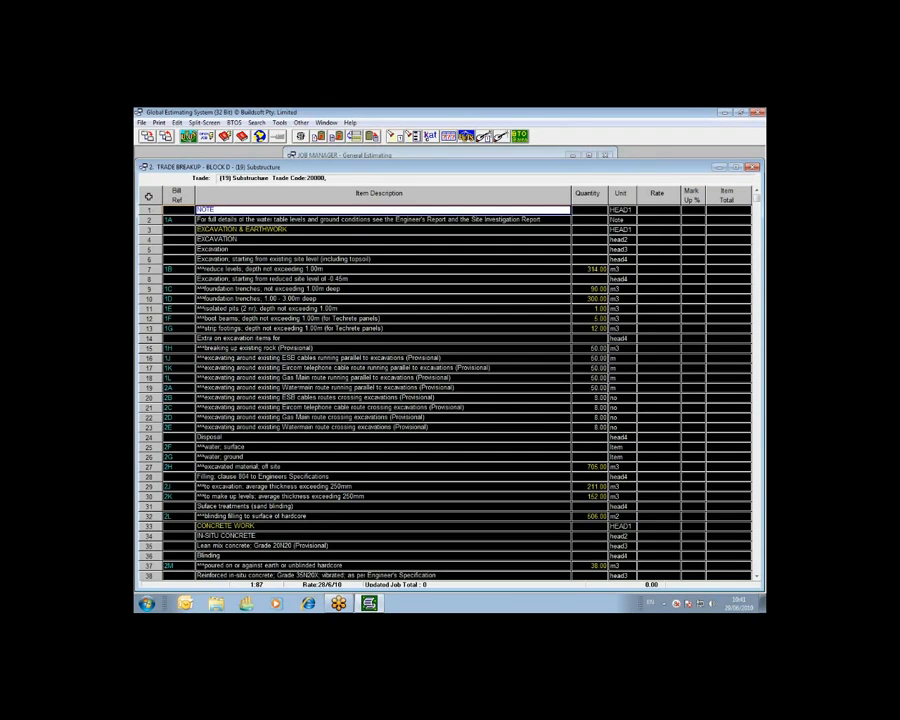
Try selecting the separate rows 1, 5, 10, 15 and 19 of the Substructure trade.
click(149, 211)
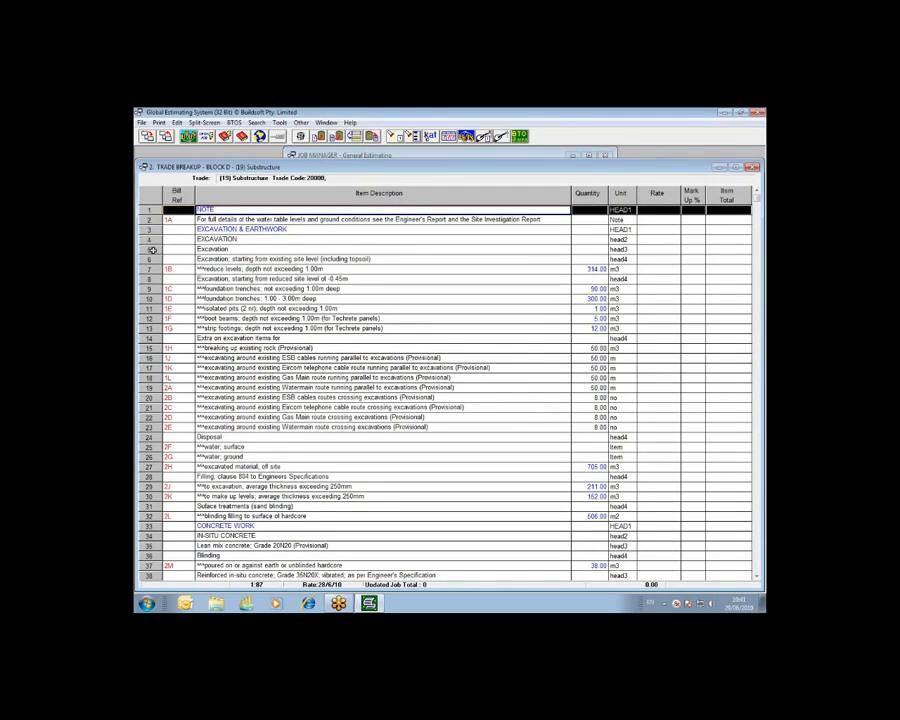
ctrl+click(152, 249)
ctrl+click(152, 298)
ctrl+click(153, 348)
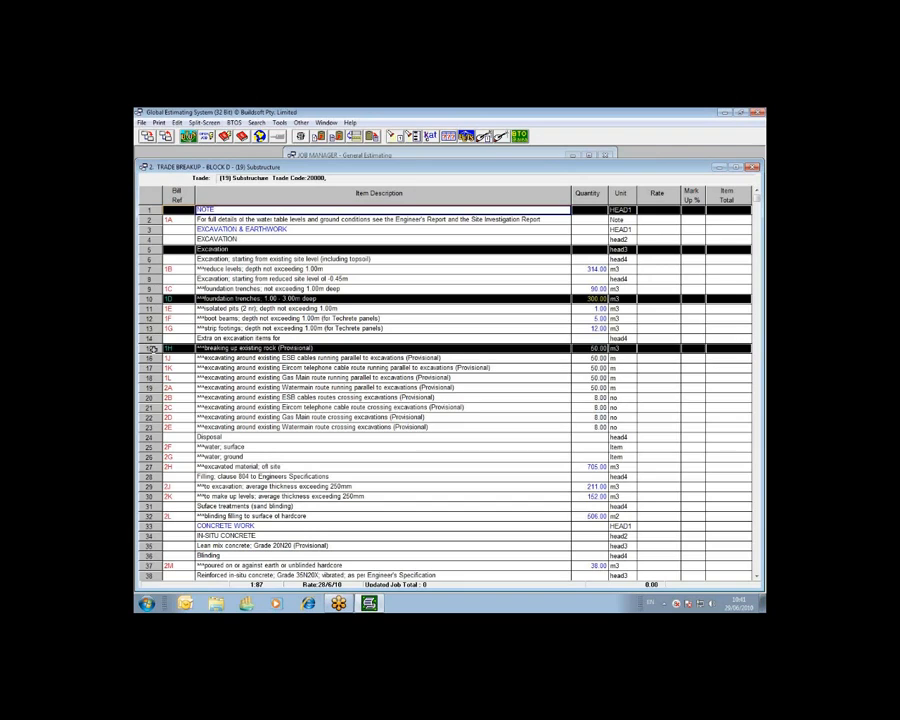
ctrl+click(152, 387)
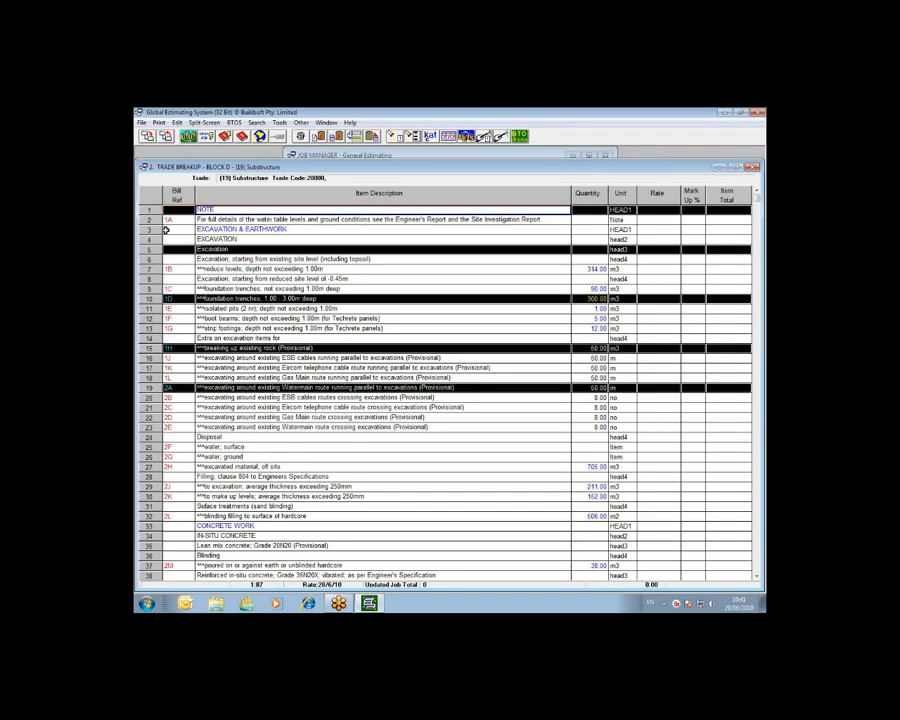
Assign code 20000 GROUNDWORKS to Substructure rows 1 to 32, using Set to replace any previous codes.
drag(149, 210, 156, 515)
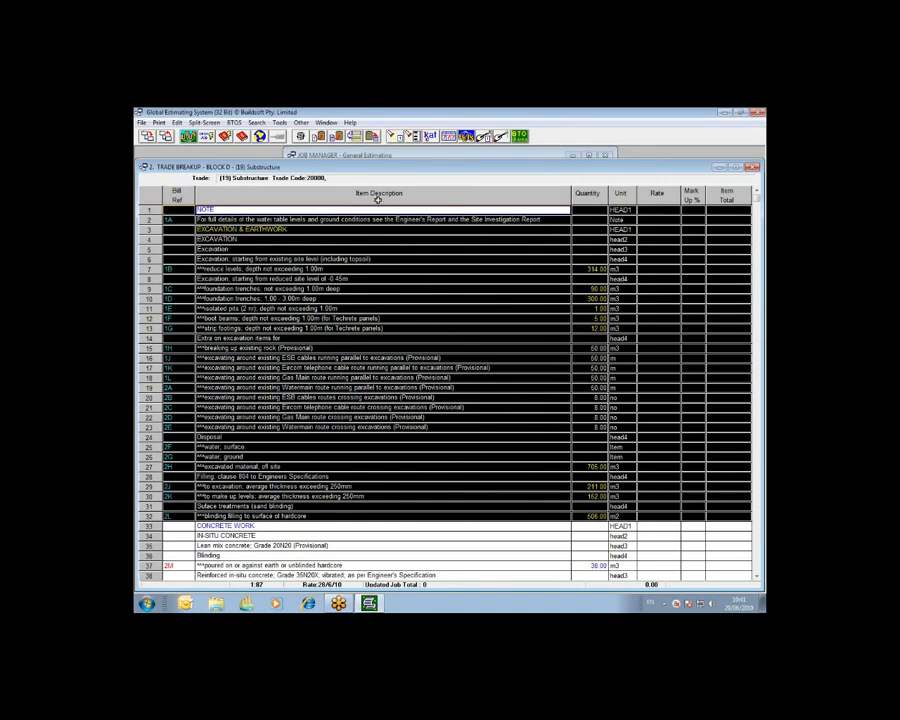
click(467, 140)
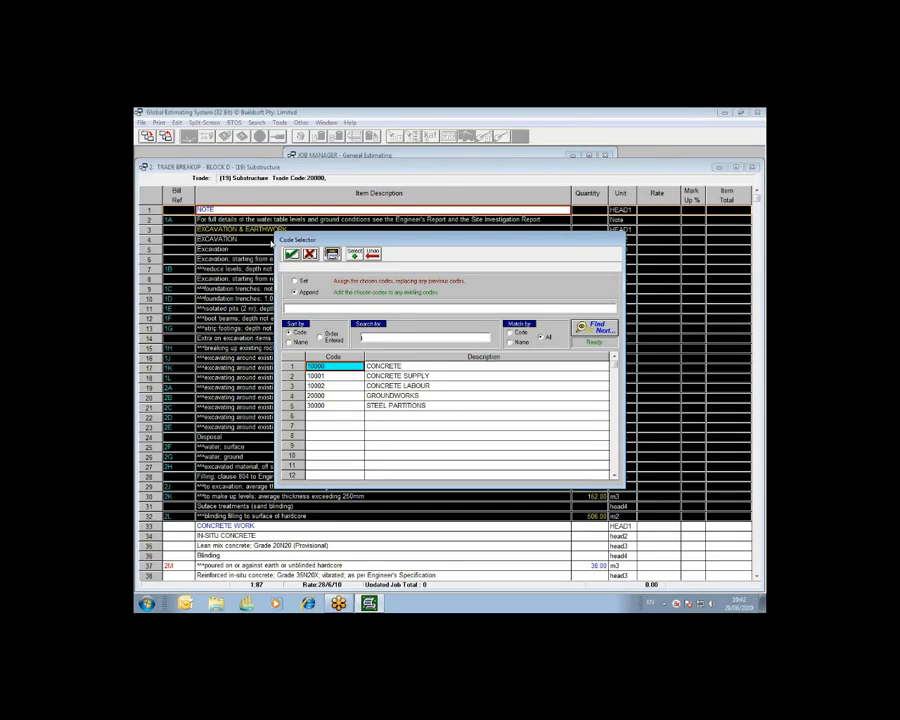
click(336, 398)
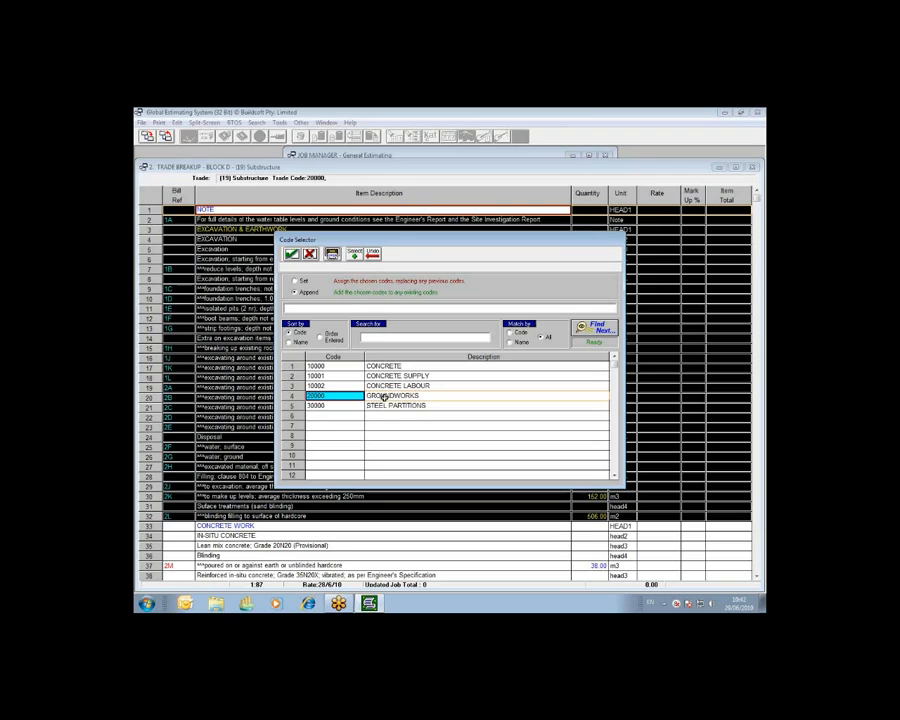
drag(343, 397, 311, 316)
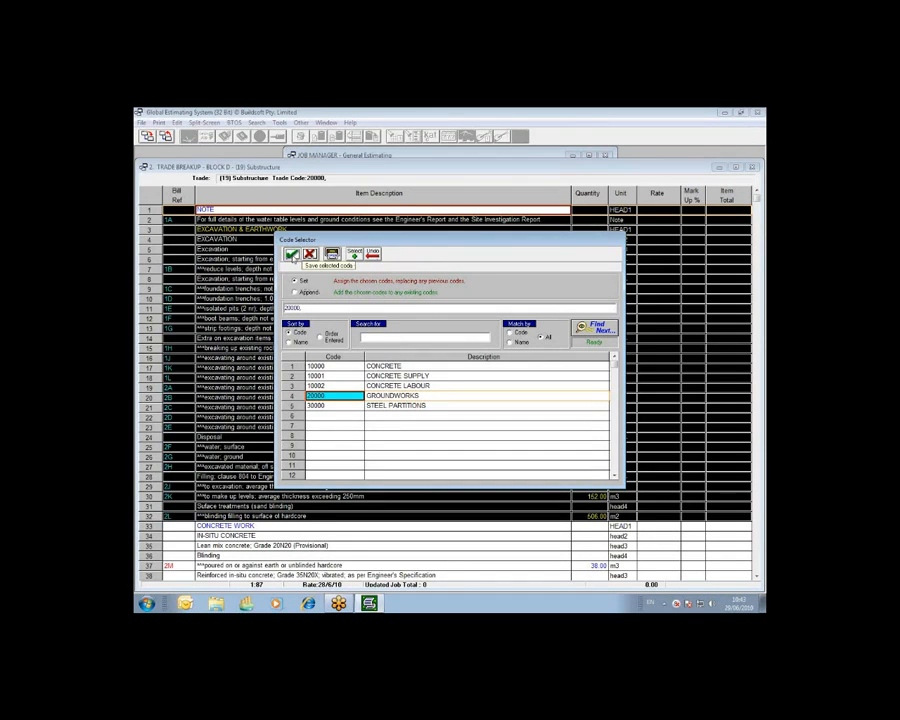
click(291, 254)
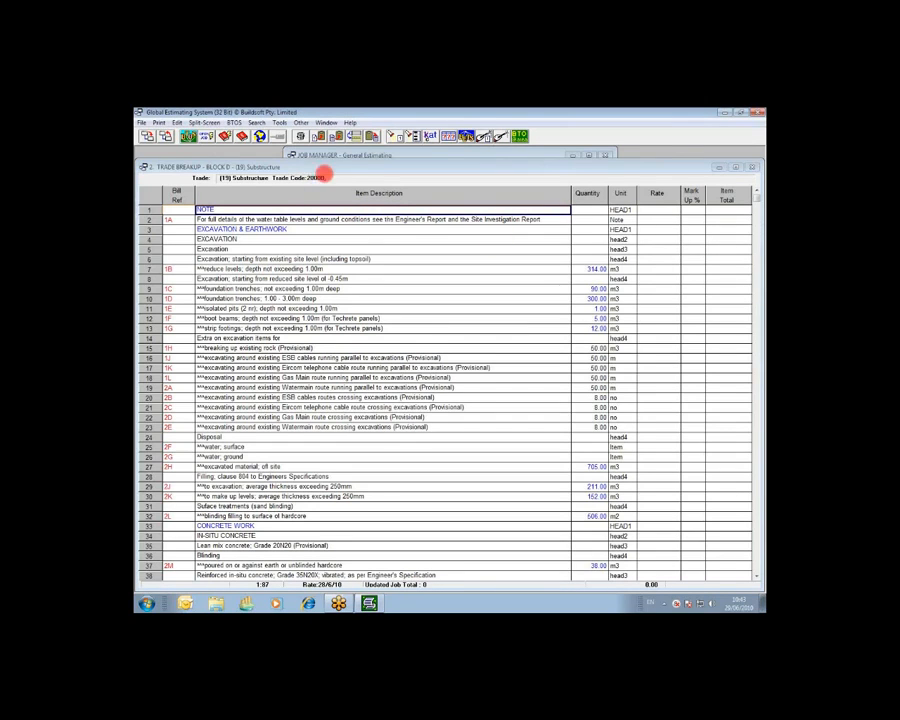
Check the trade code shown for individual items between rows 2 and 18 of the Substructure trade.
right_click(314, 178)
click(320, 195)
click(295, 219)
click(293, 229)
click(292, 239)
click(292, 249)
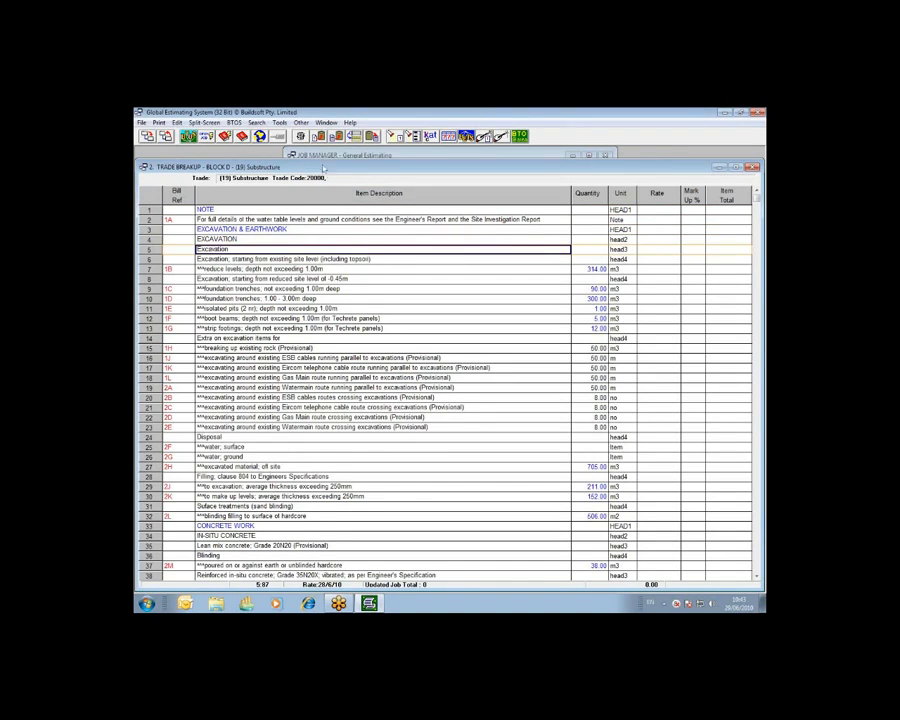
click(300, 259)
click(303, 269)
click(303, 289)
click(304, 308)
click(307, 328)
click(306, 348)
click(304, 377)
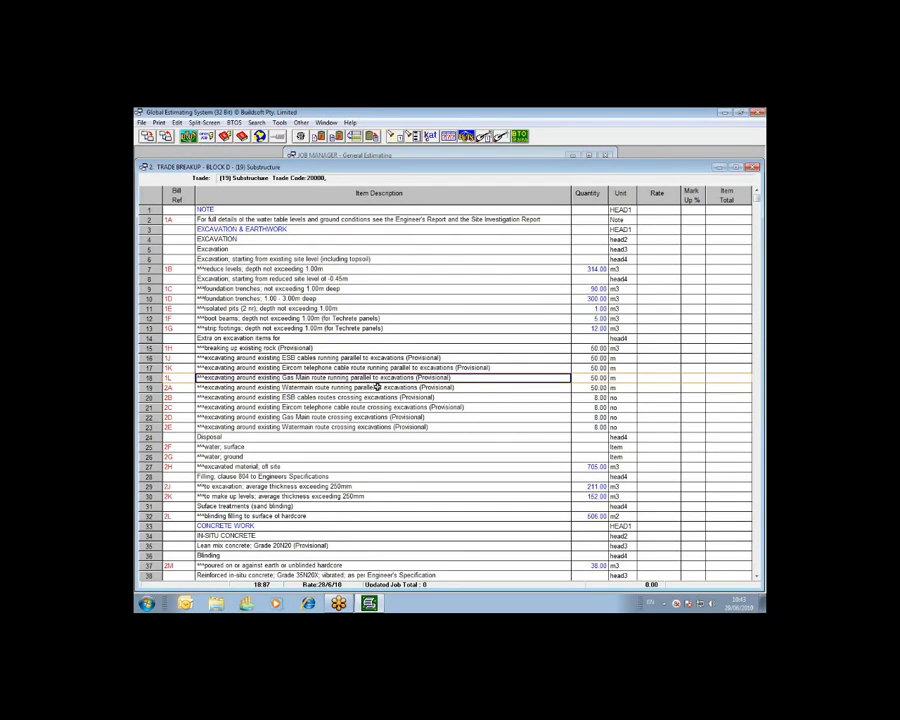
Assign codes 10001 CONCRETE SUPPLY and 10002 CONCRETE LABOUR to Substructure rows 33 to 87, using Set to replace any previous codes.
scroll(380, 386, down, 5)
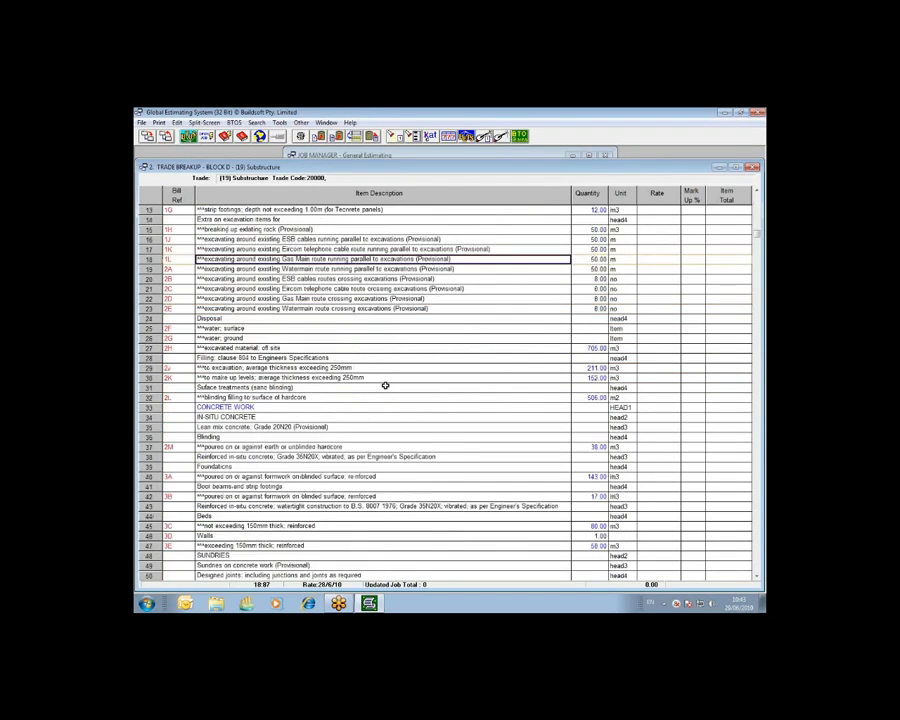
scroll(385, 380, down, 3)
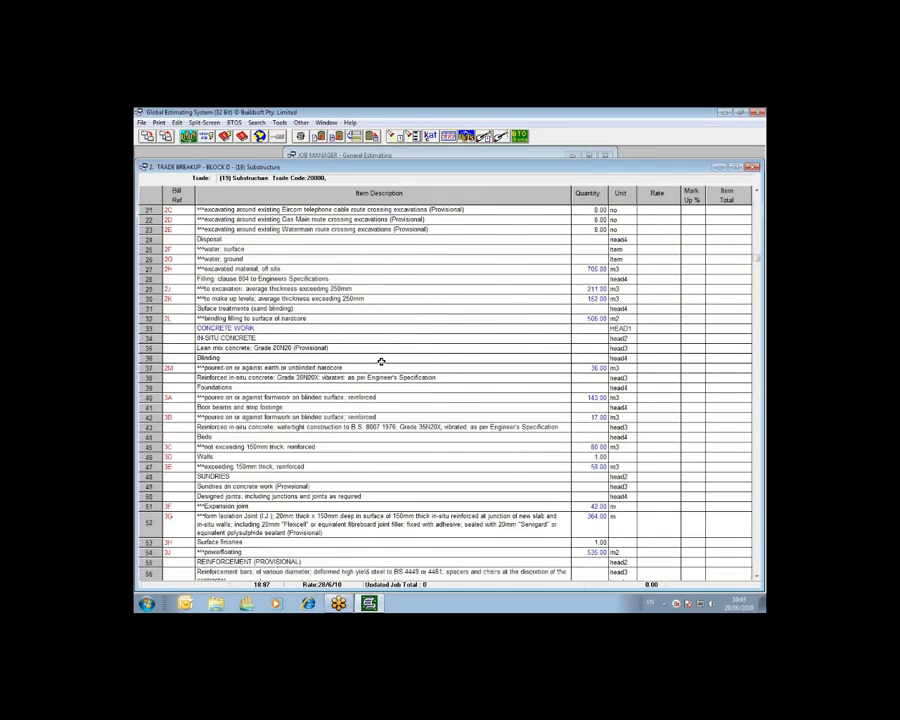
scroll(385, 363, down, 3)
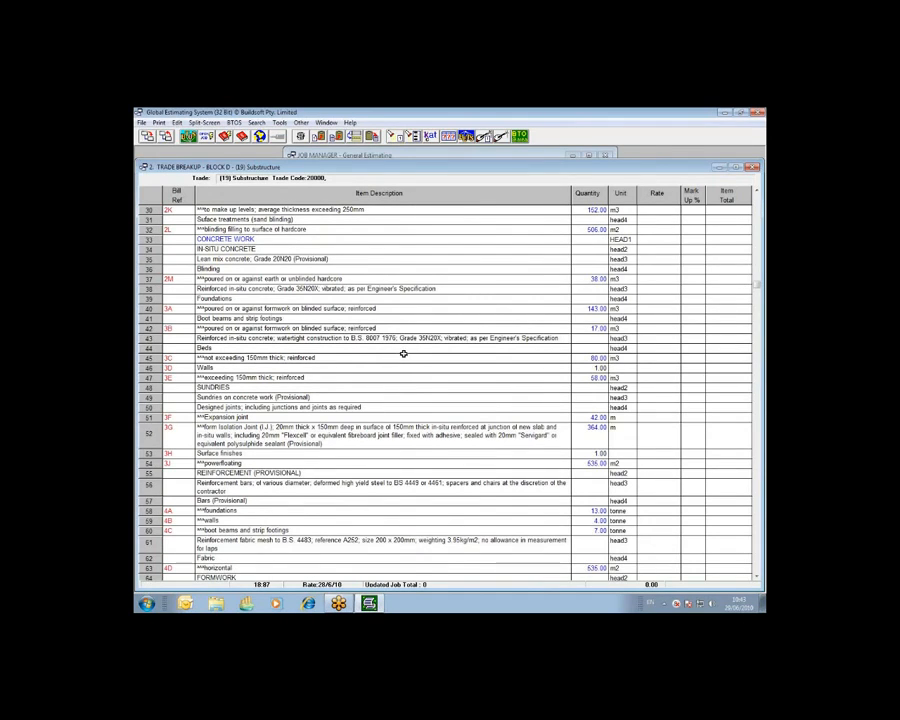
click(156, 240)
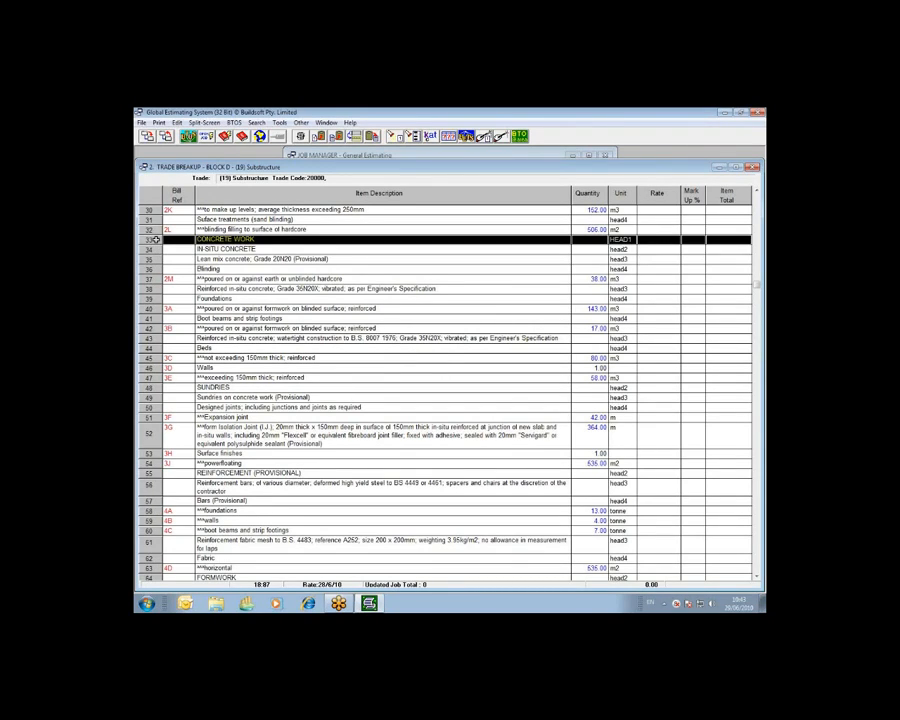
drag(156, 240, 163, 514)
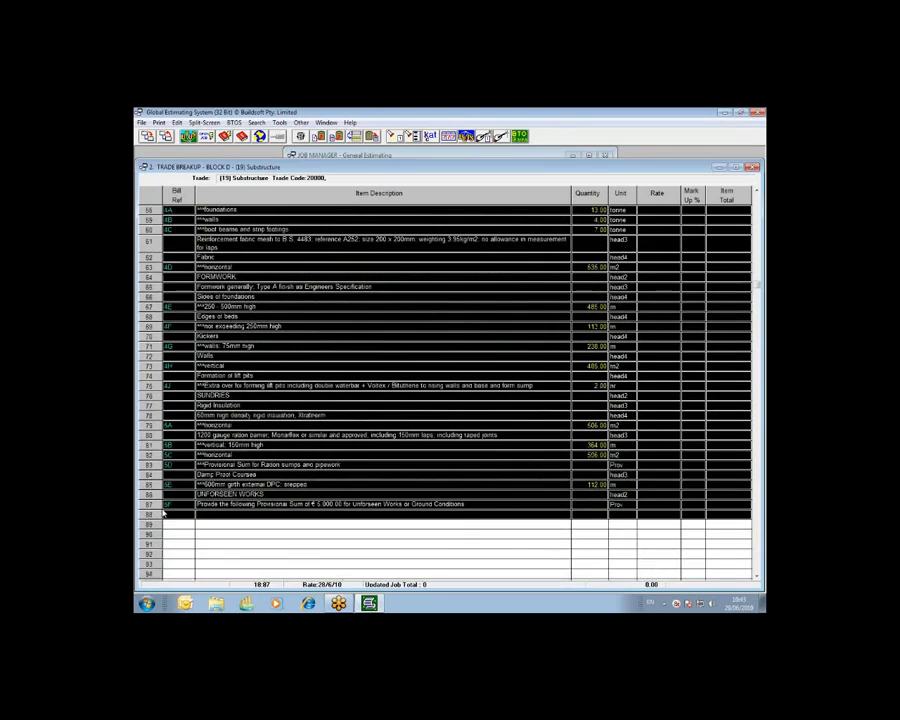
click(757, 244)
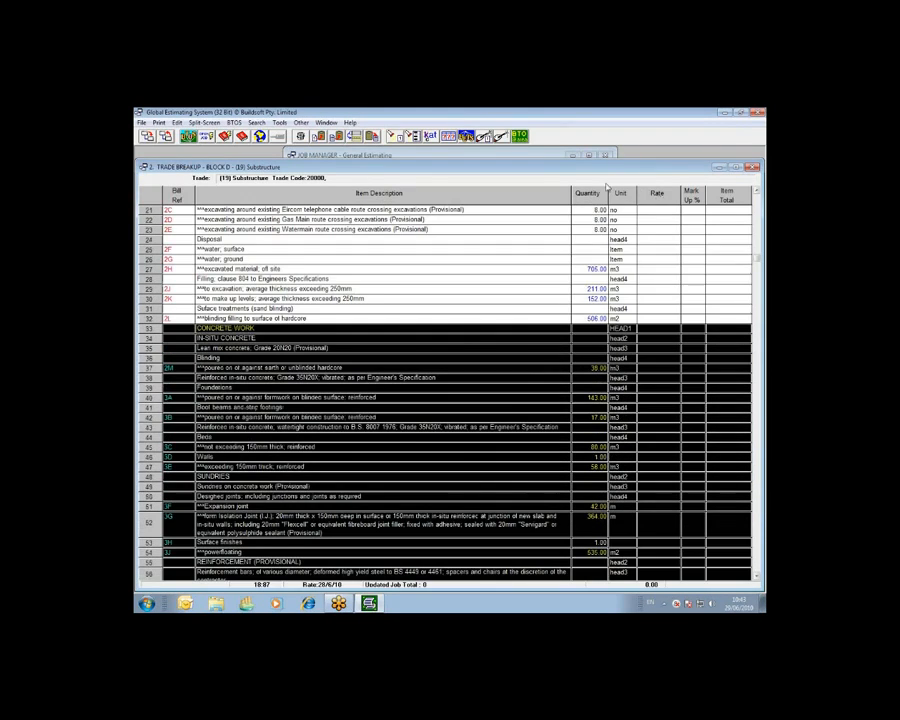
click(467, 138)
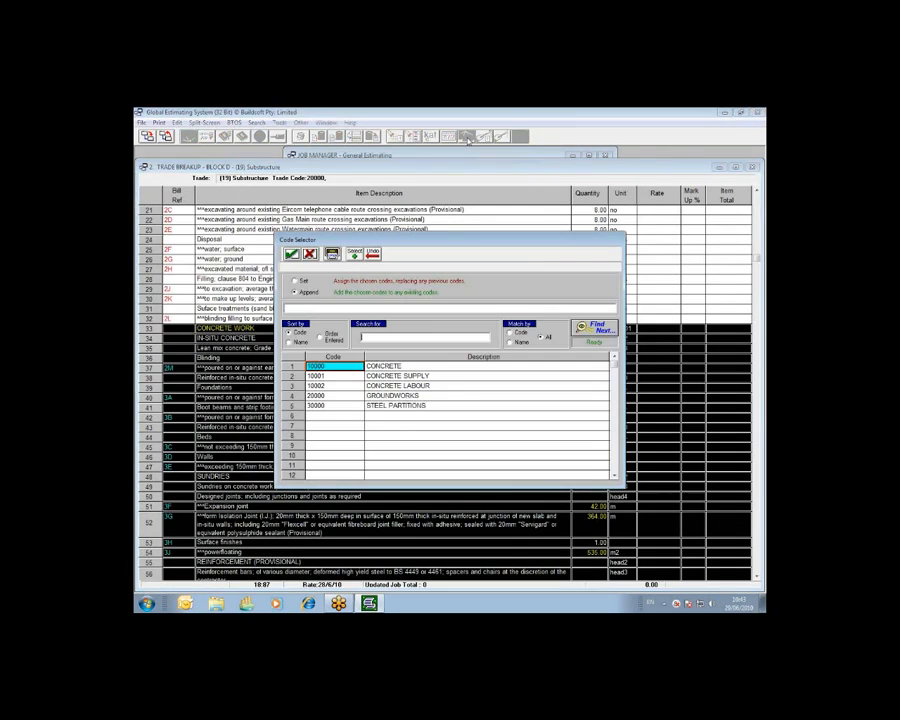
double_click(388, 376)
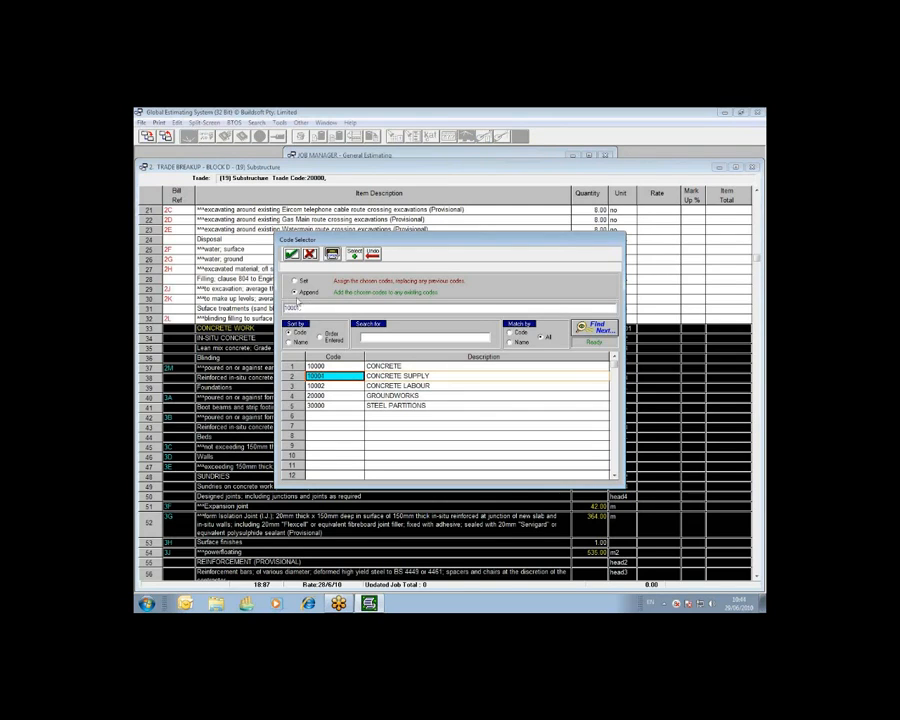
double_click(333, 386)
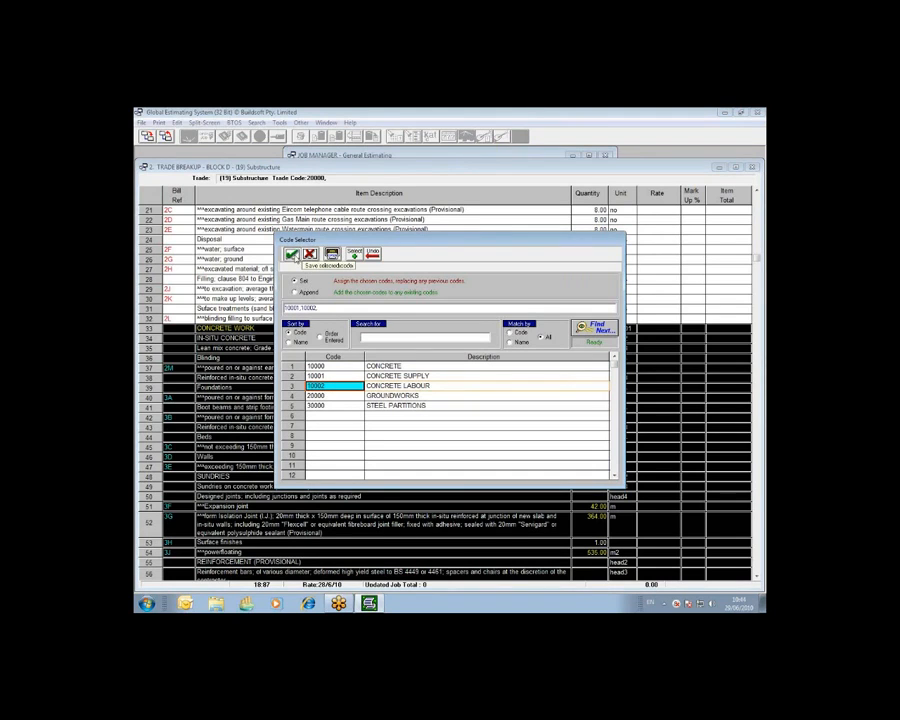
click(292, 256)
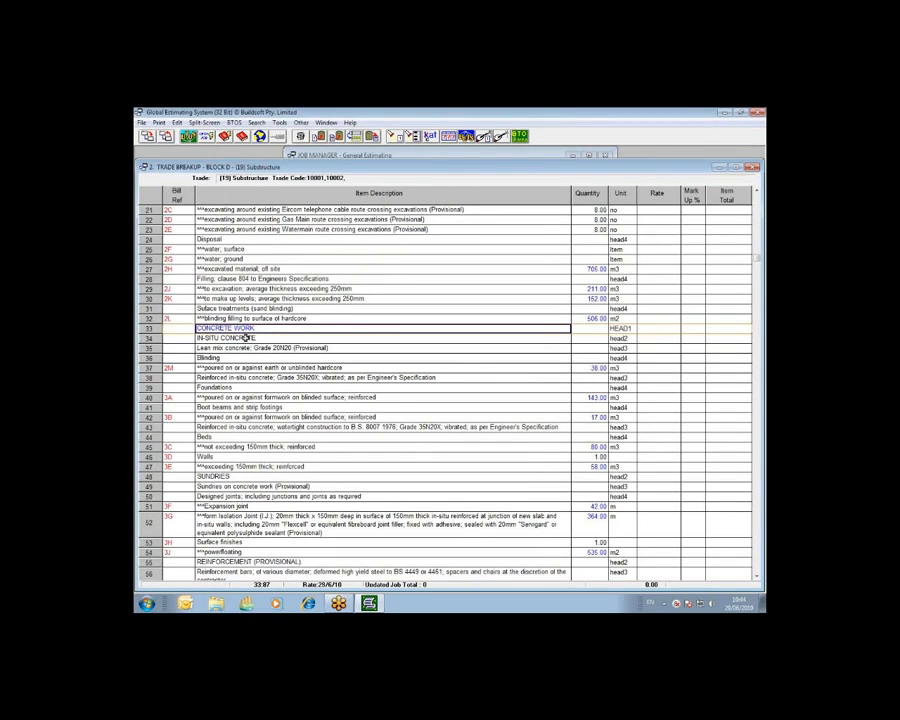
Check the trade codes shown for the concrete items in rows 34 to 37 of the Substructure trade.
click(258, 338)
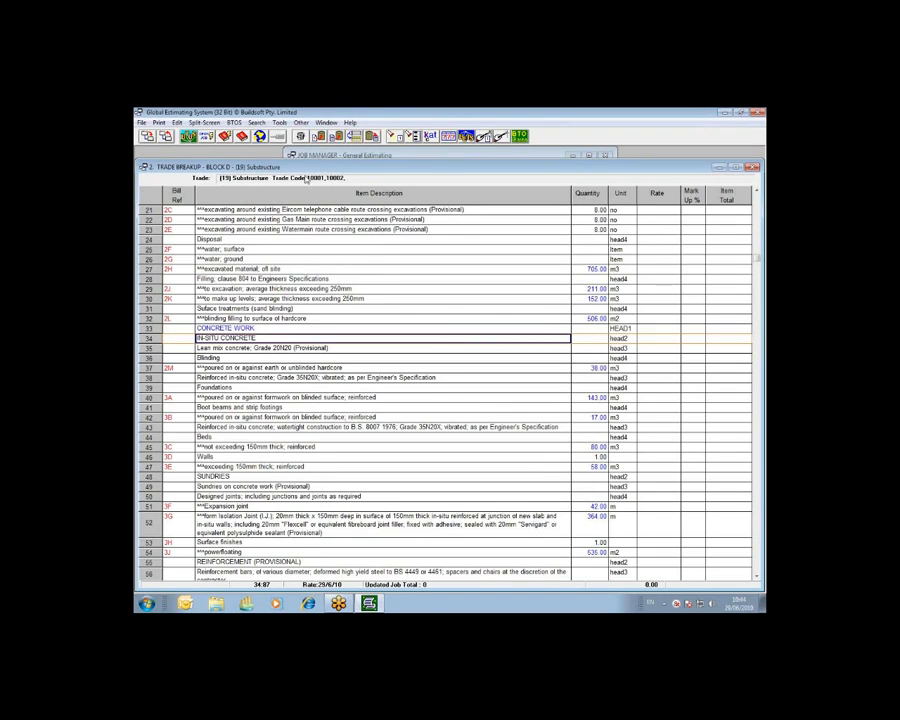
click(271, 347)
click(271, 358)
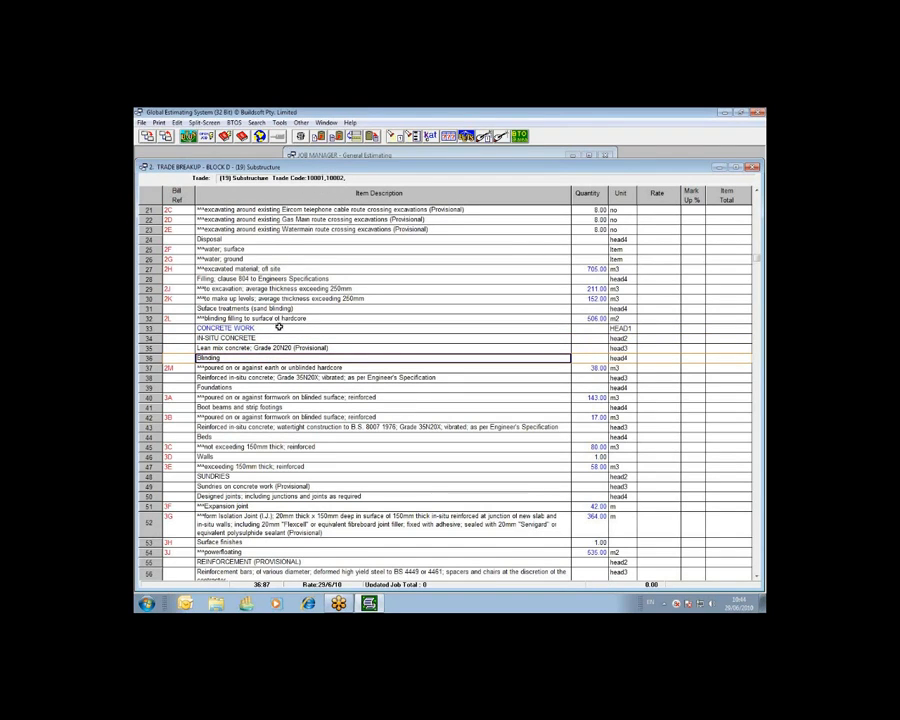
click(287, 368)
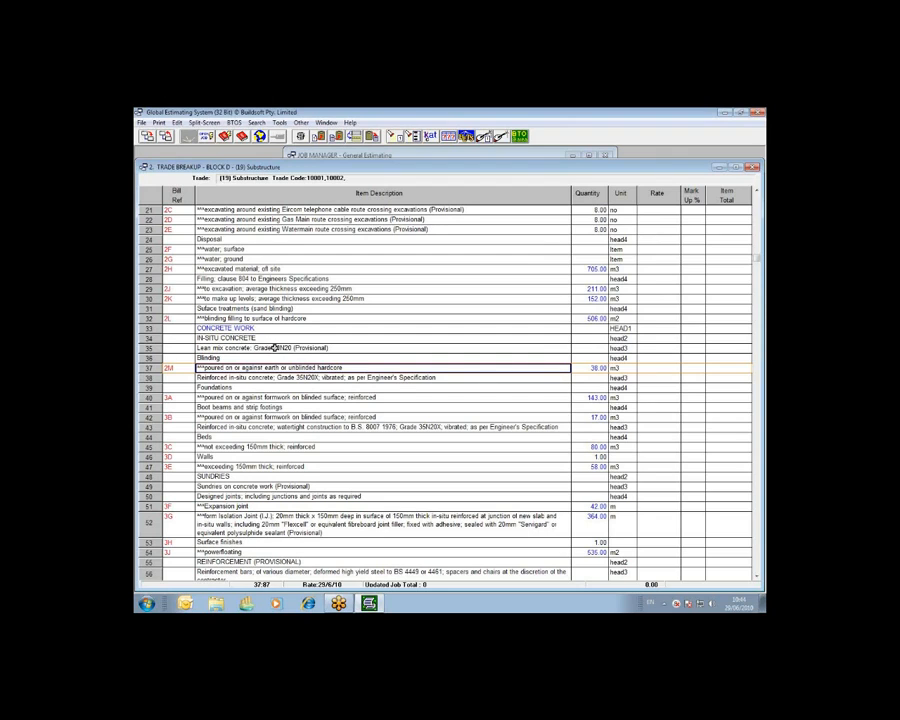
Assign code 30000 STEEL PARTITIONS to all rows of the Internal Walls, Partitions trade, using Set to replace any previous codes.
click(168, 138)
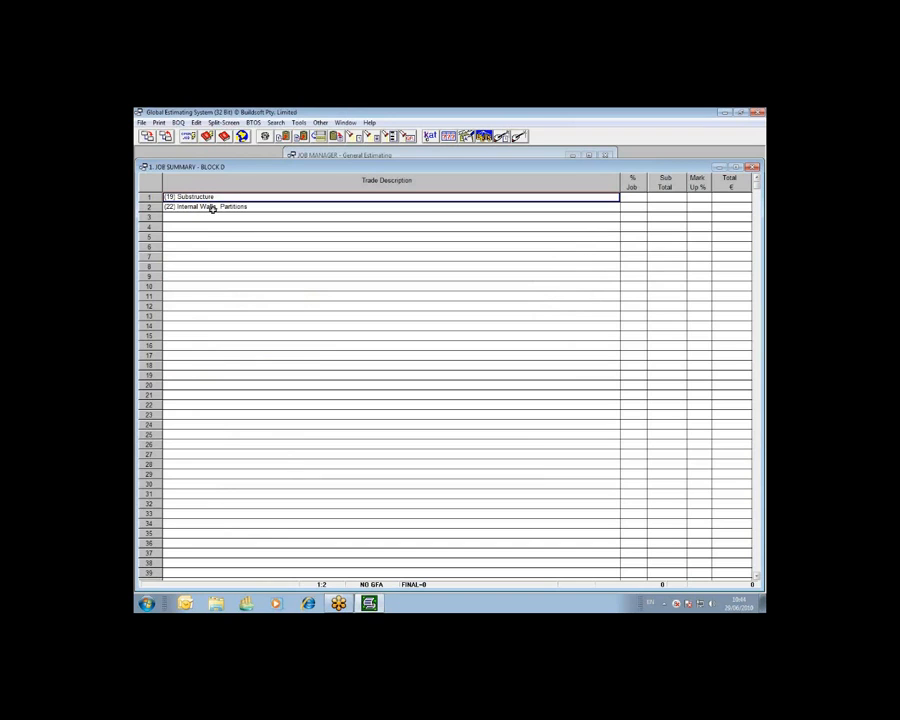
double_click(214, 208)
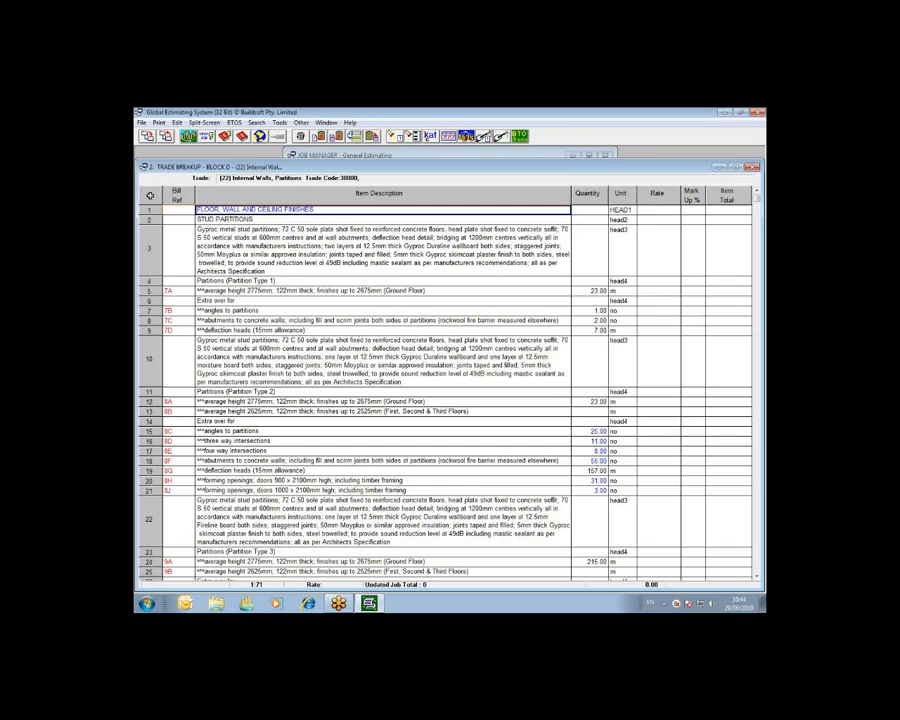
click(140, 187)
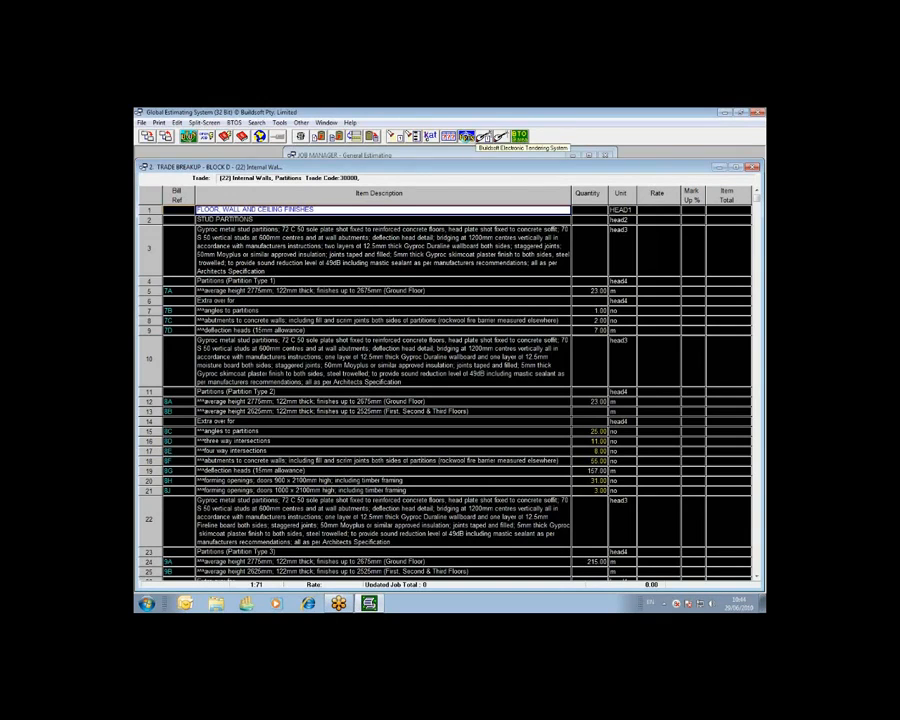
click(467, 137)
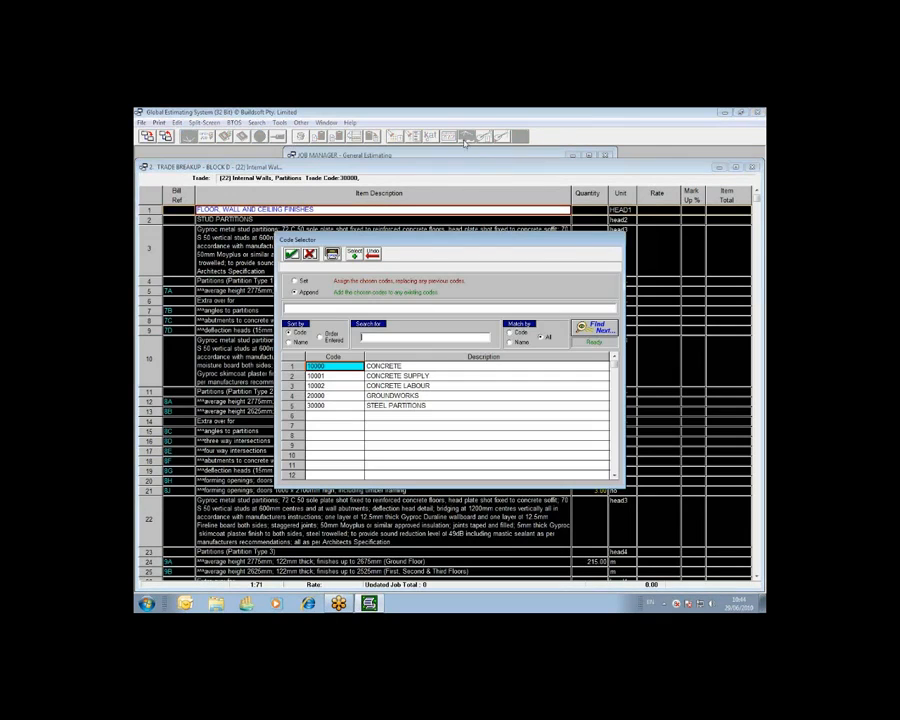
click(344, 406)
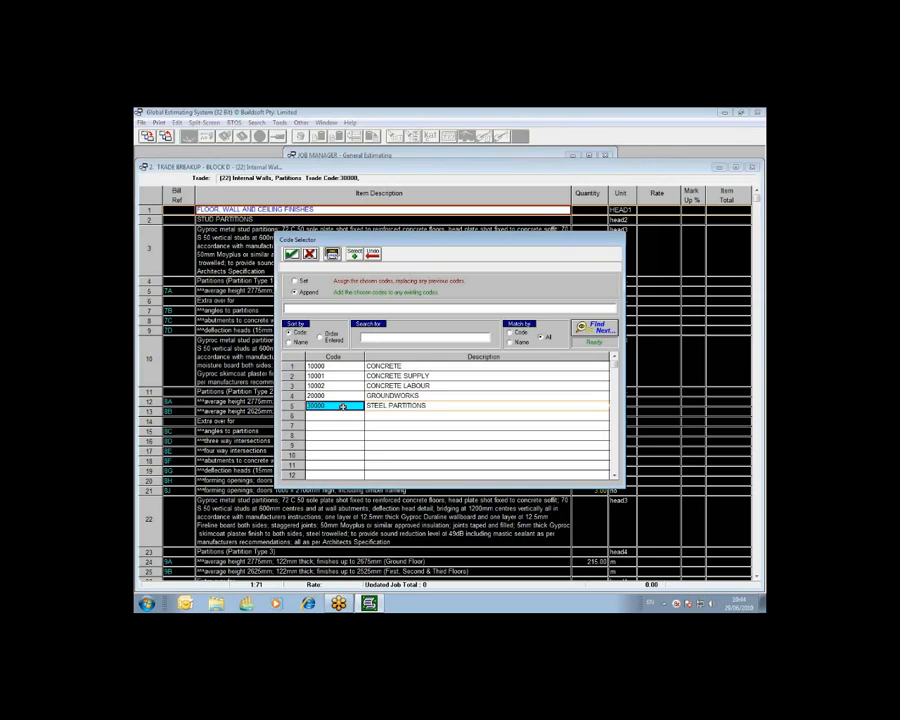
double_click(342, 406)
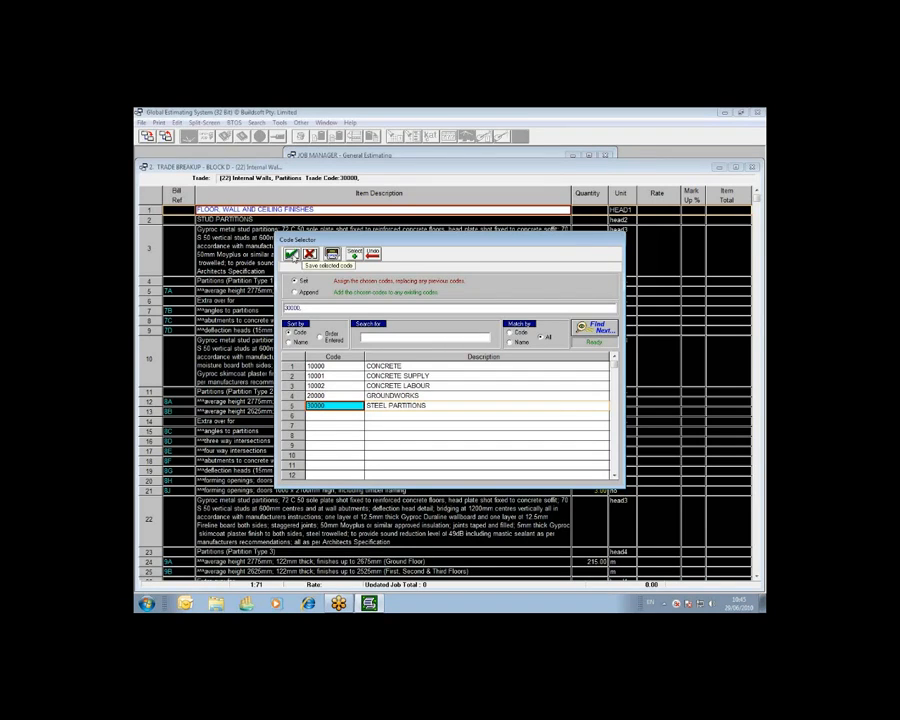
click(291, 255)
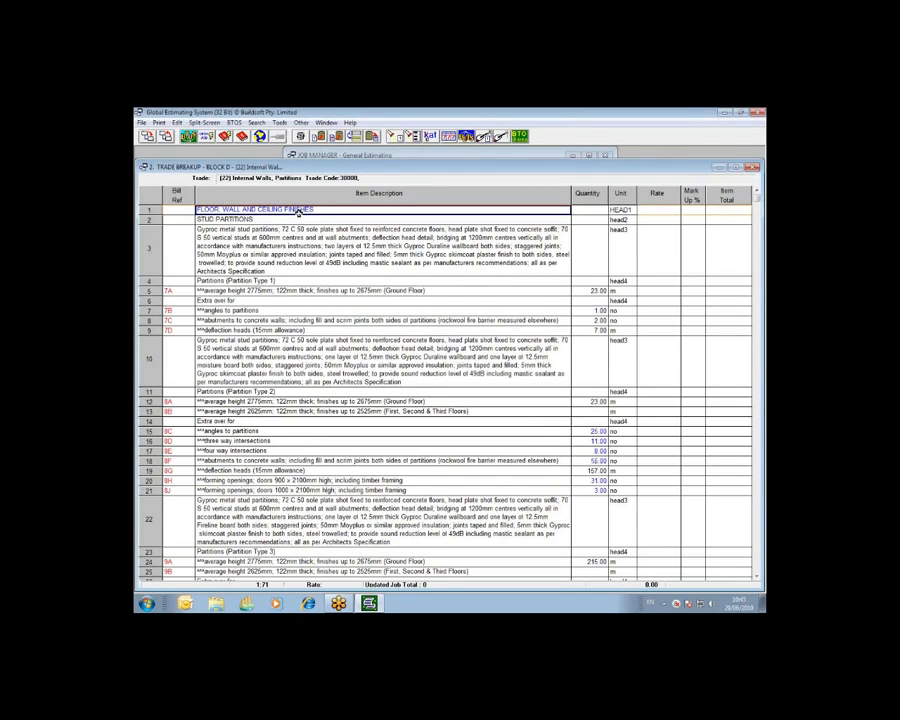
Check the trade code shown for rows 3 and 4 of Internal Walls, Partitions, and return to the job summary.
click(337, 236)
click(341, 283)
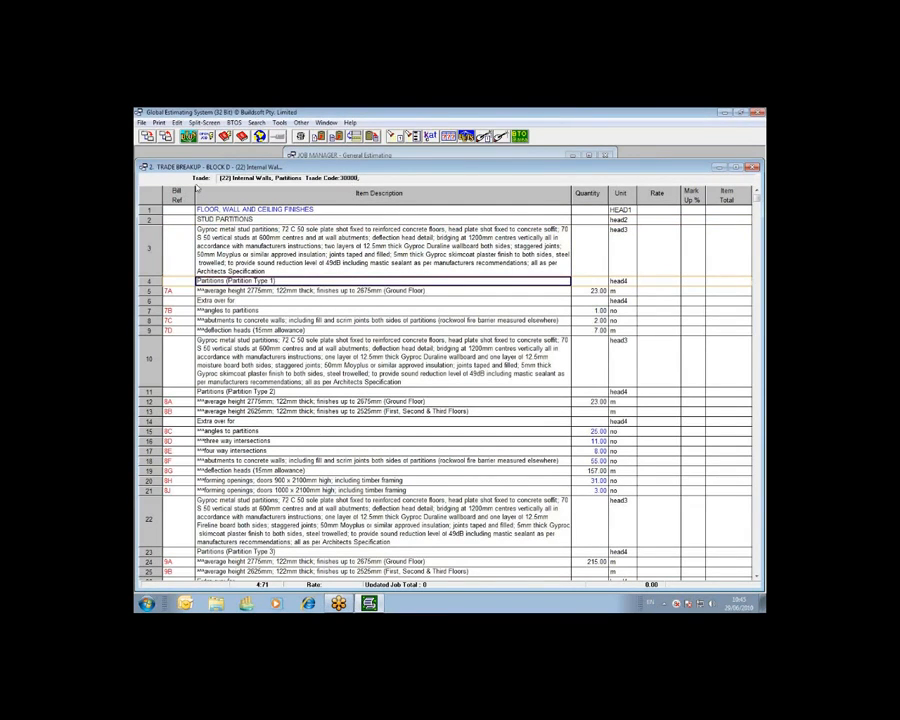
click(166, 137)
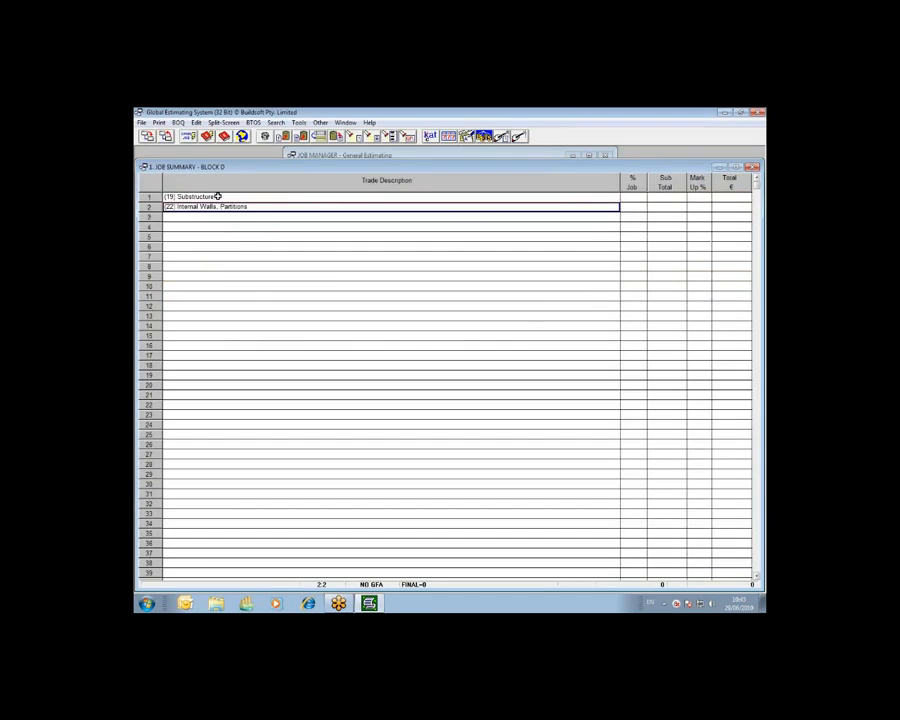
Open the Send Out Tender List for the BLOCK D job from the job summary.
click(215, 207)
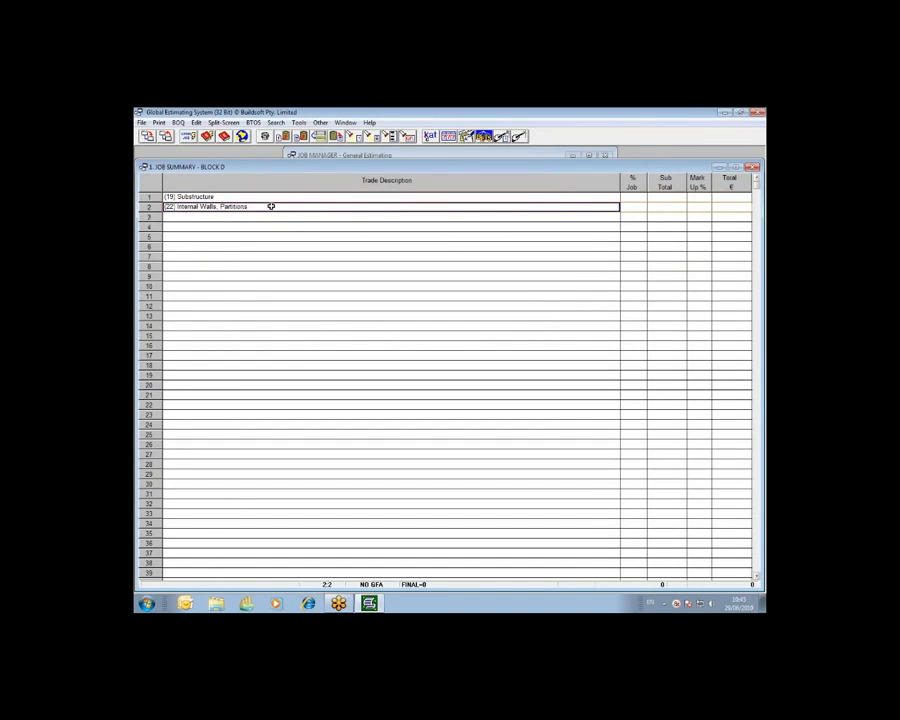
click(484, 137)
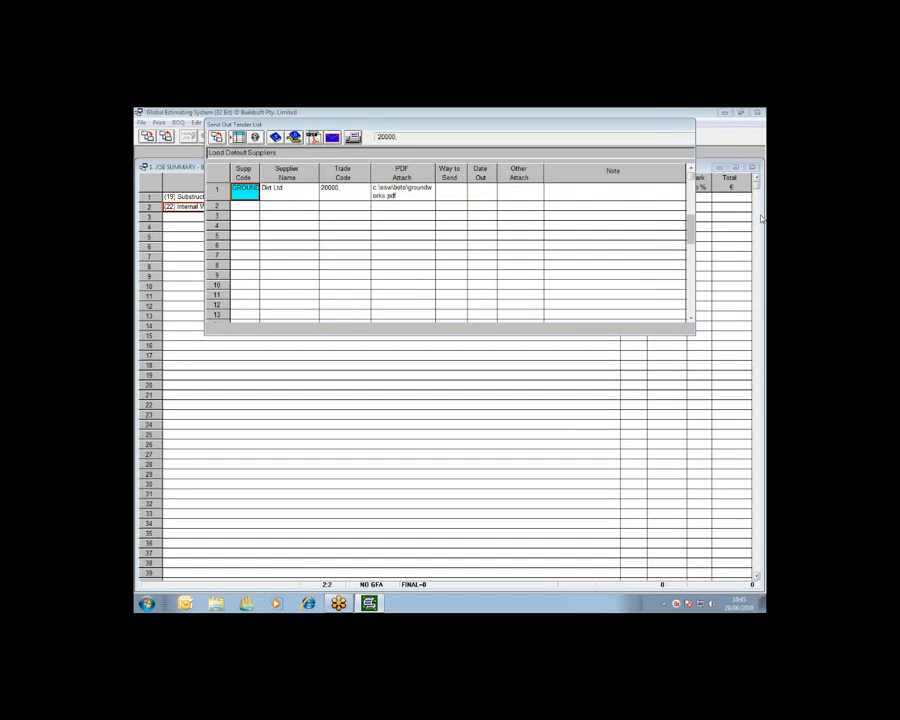
click(434, 234)
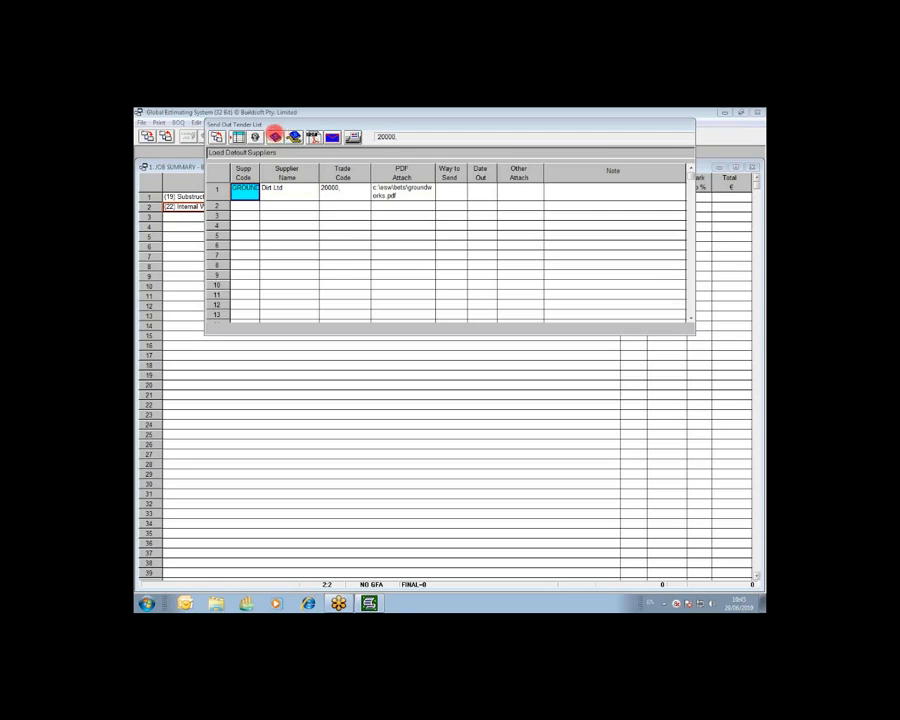
click(274, 137)
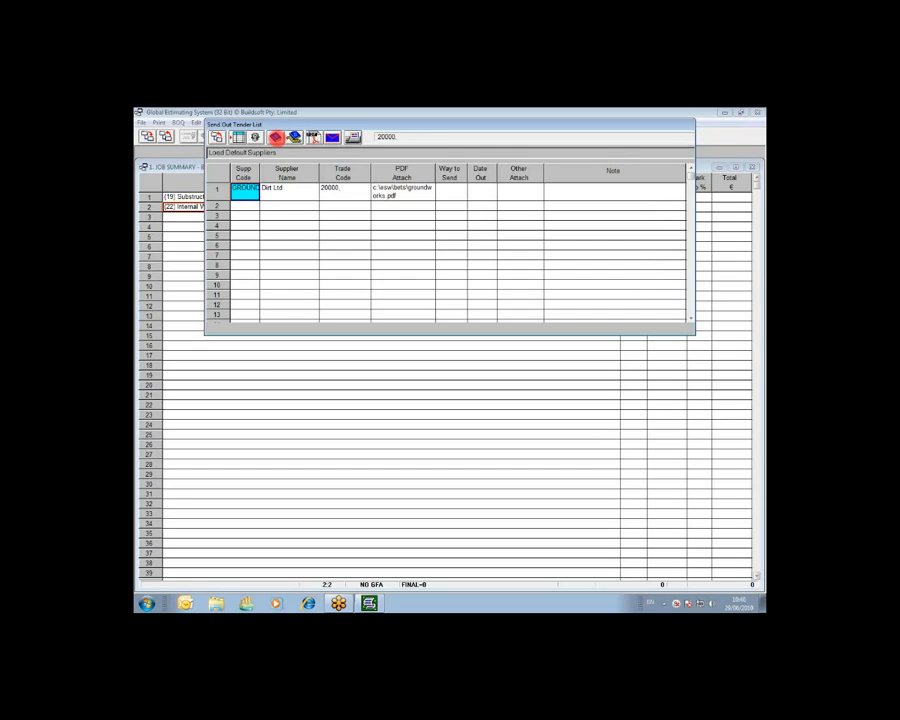
right_click(309, 130)
click(316, 145)
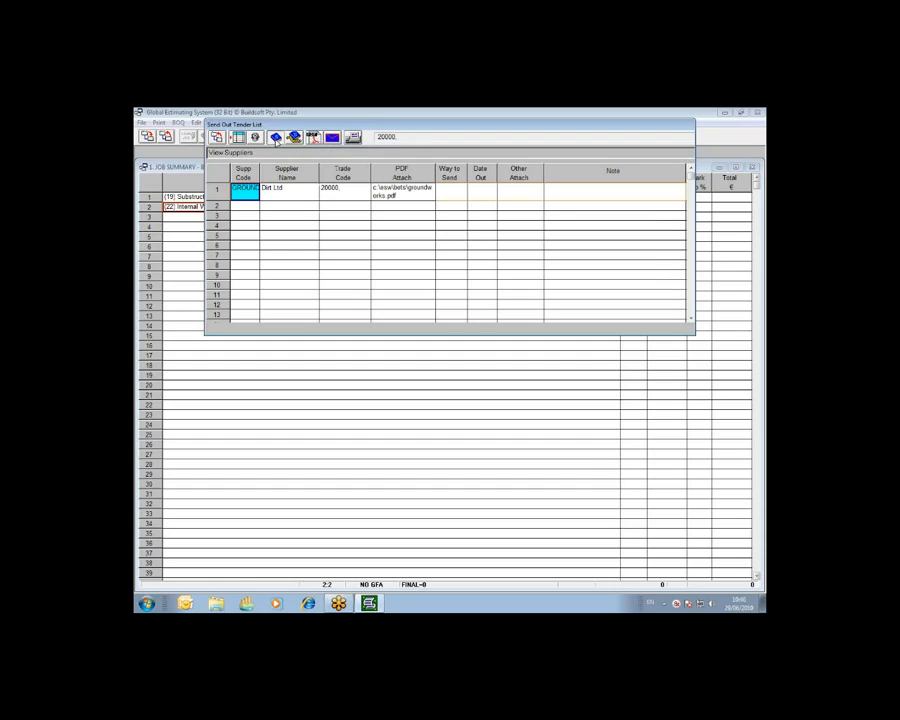
View the suppliers' trade list from the tender list and open the supplier details of the CONCRETE trade.
click(276, 138)
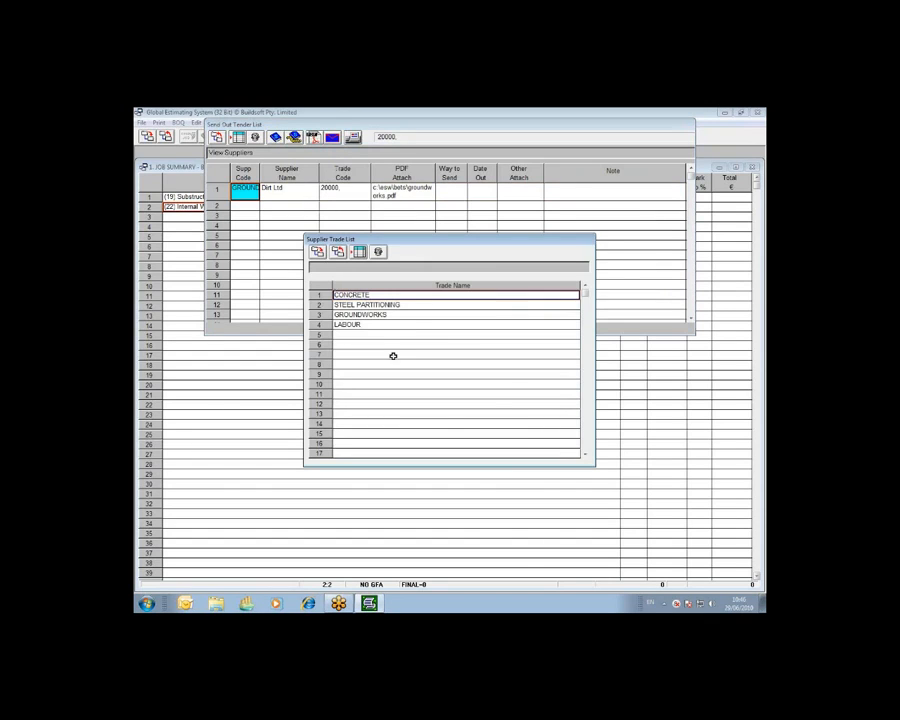
click(350, 303)
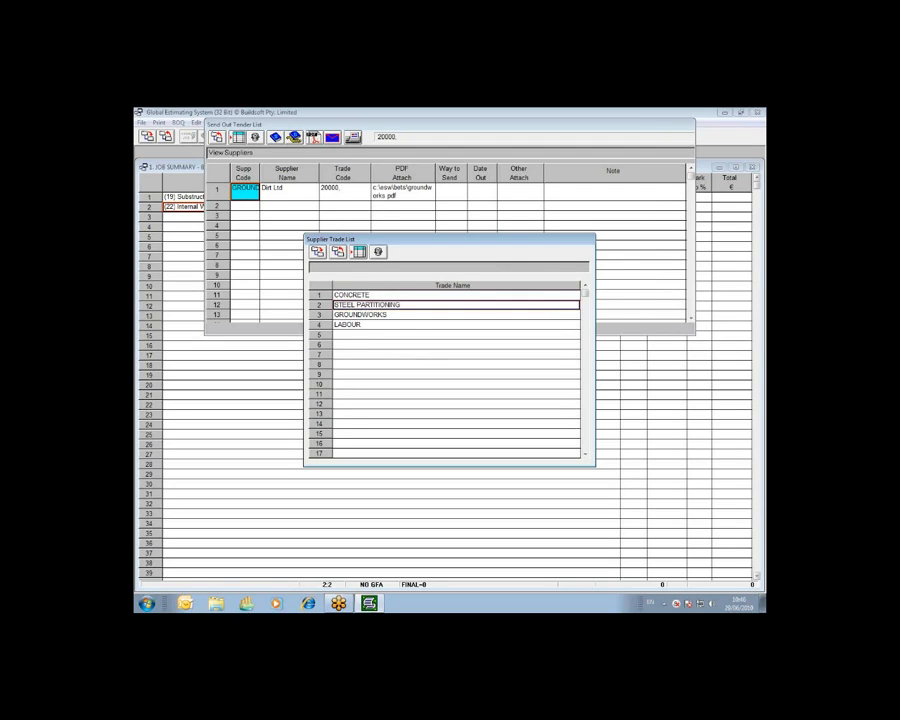
click(364, 316)
click(364, 324)
click(362, 296)
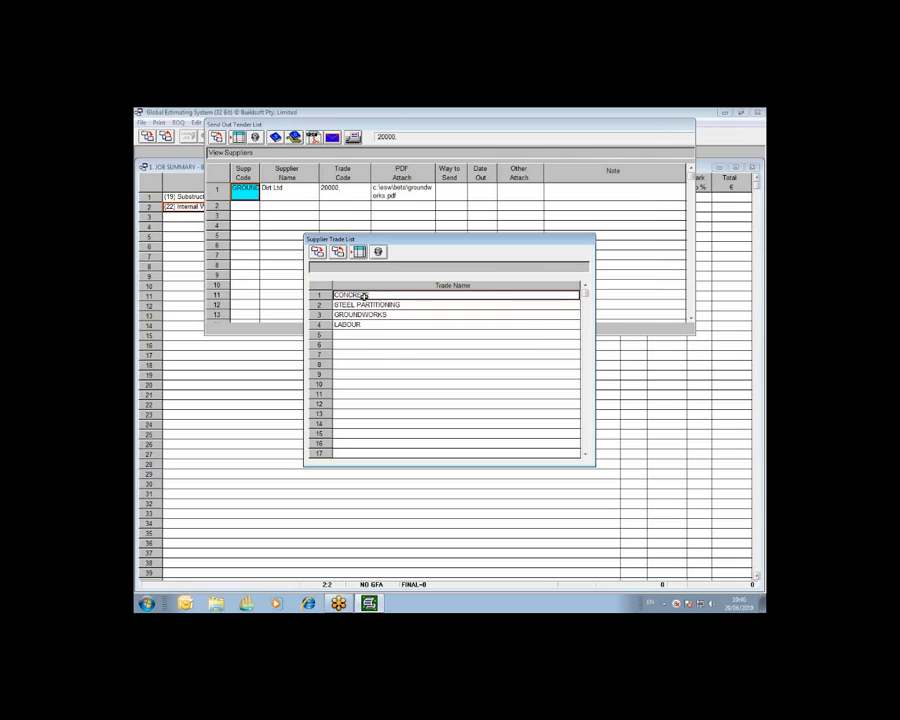
click(315, 251)
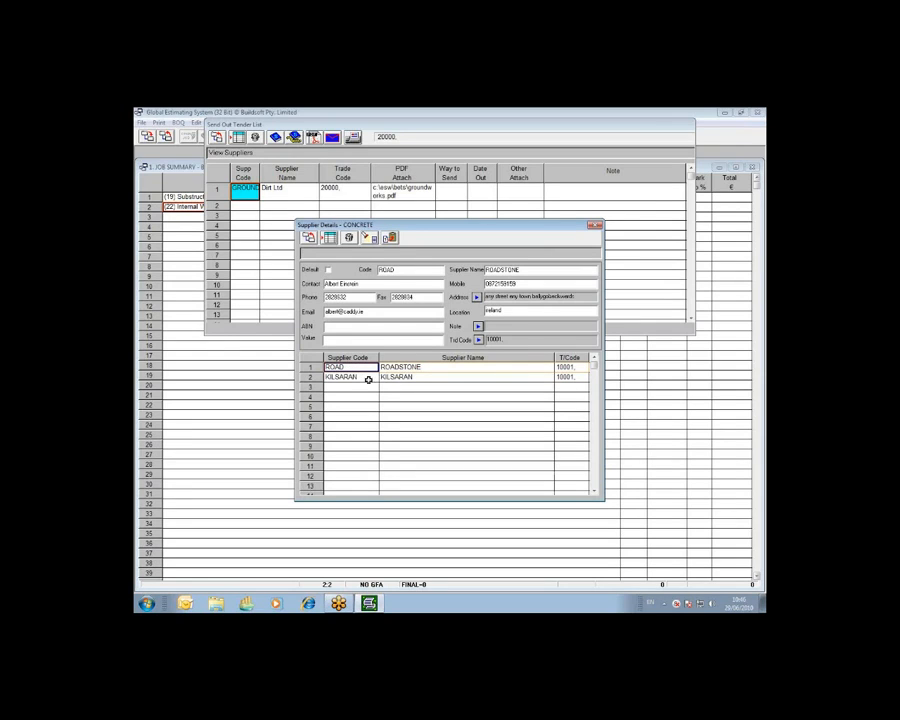
Examine the trade code selection for supplier ROADSTONE without saving, and check the trade codes of both ROADSTONE and KILSARAN.
click(399, 368)
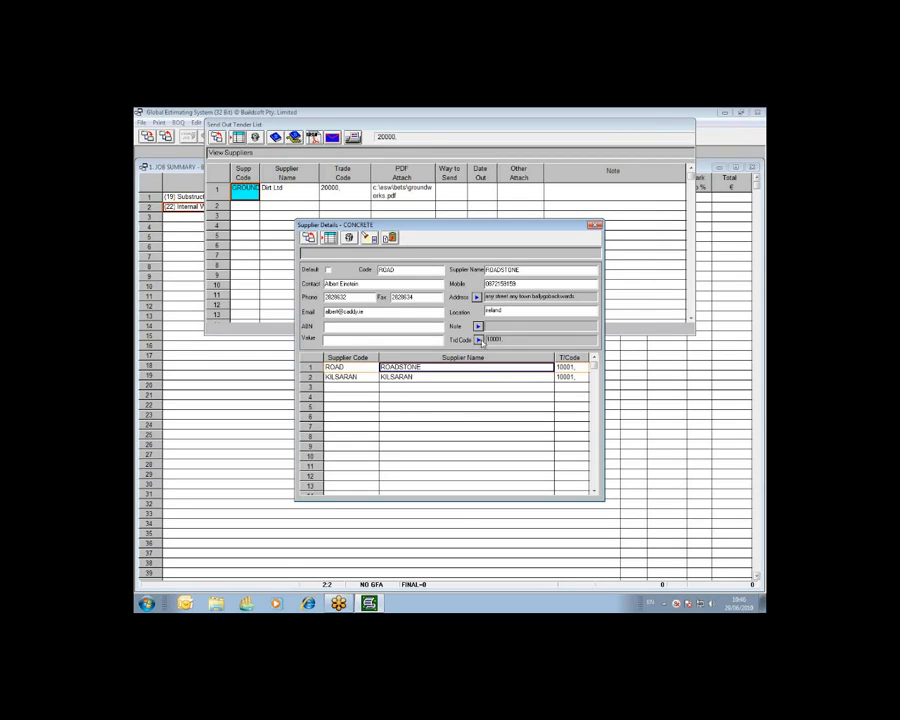
click(360, 367)
click(478, 340)
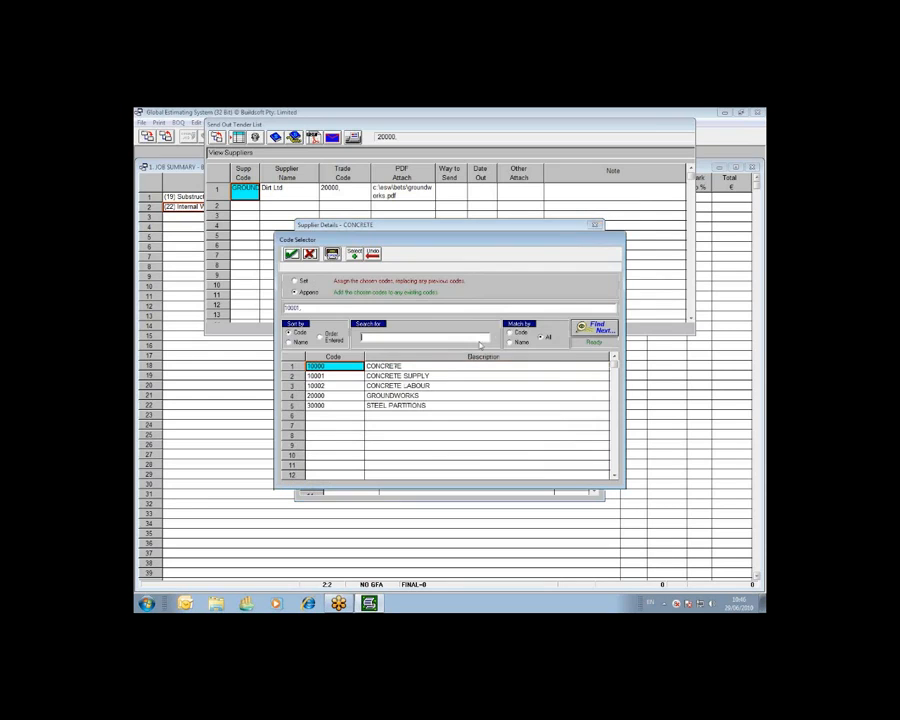
click(351, 377)
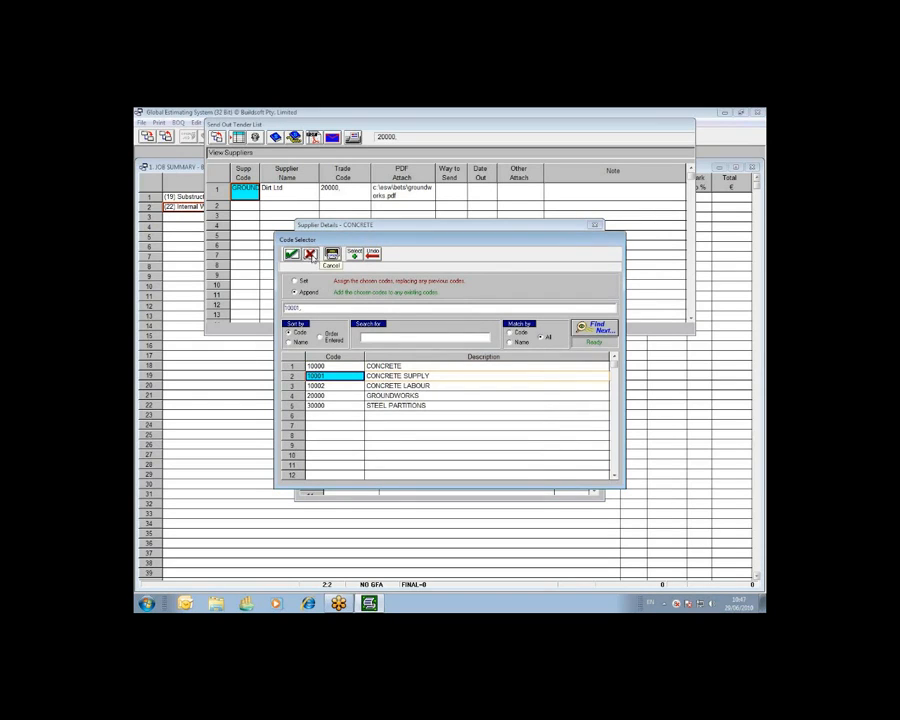
click(311, 255)
click(566, 367)
click(572, 377)
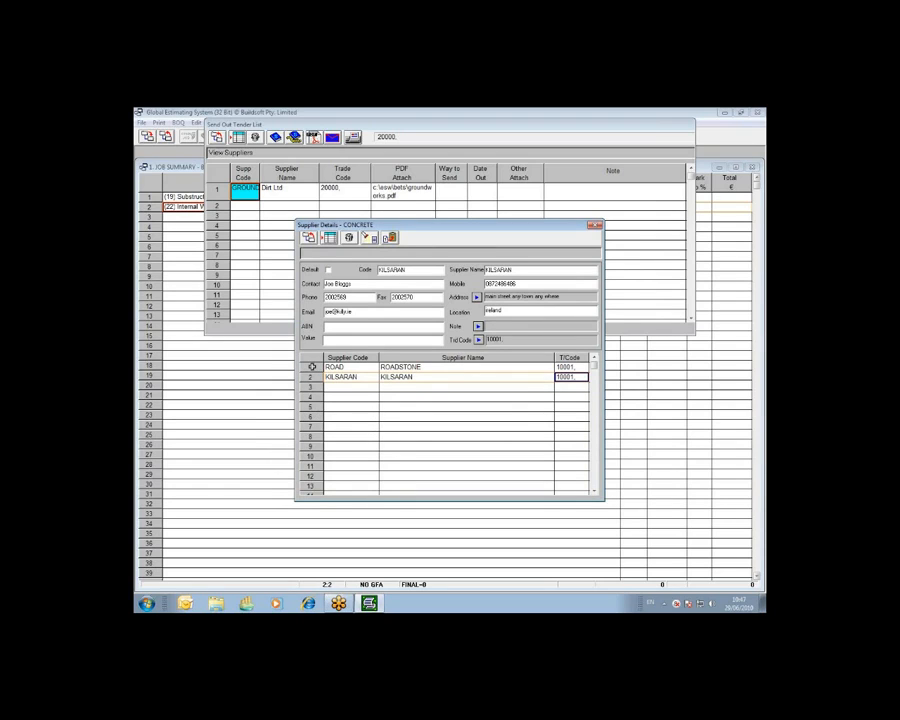
Transfer suppliers ROADSTONE and KILSARAN from the CONCRETE trade into the tender list, and select ROADSTONE's PDF attachment cell there.
click(312, 367)
mouse_move(312, 371)
mouse_down()
mouse_move(317, 466)
mouse_move(312, 378)
mouse_up()
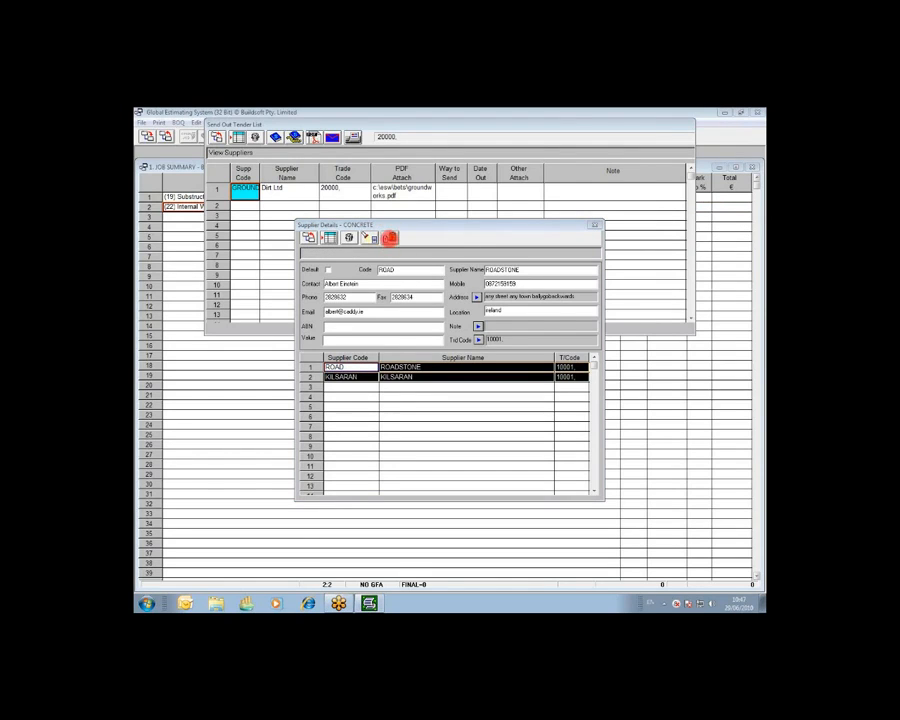
right_click(414, 240)
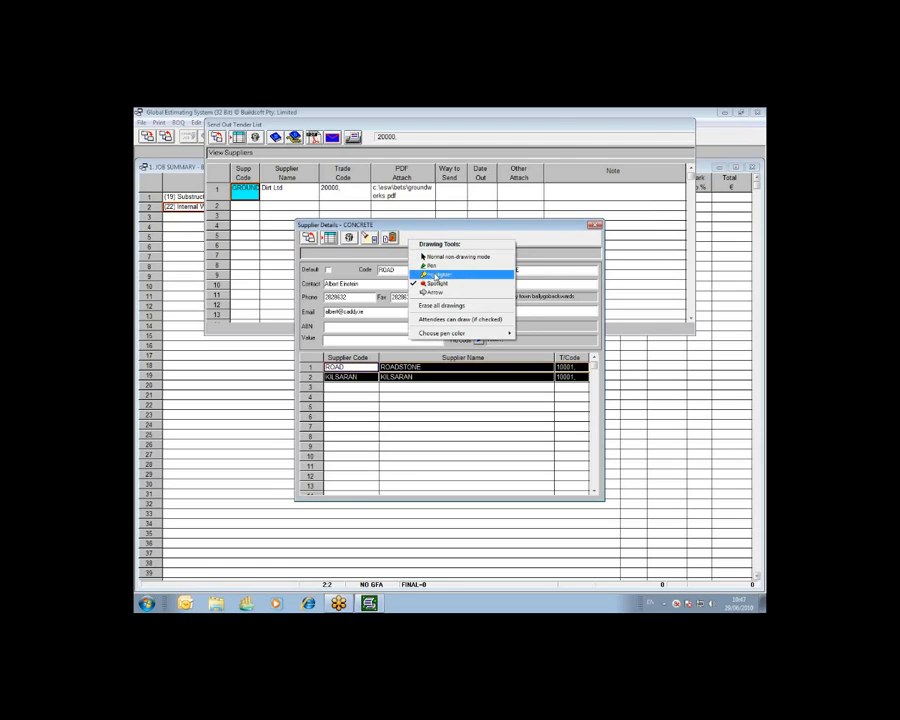
click(452, 256)
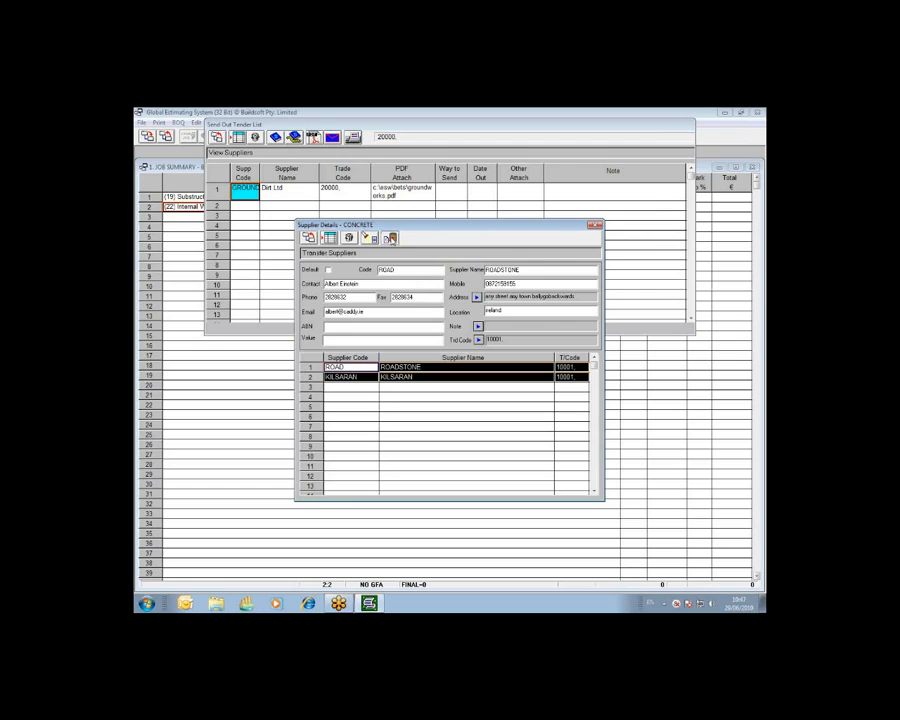
click(391, 238)
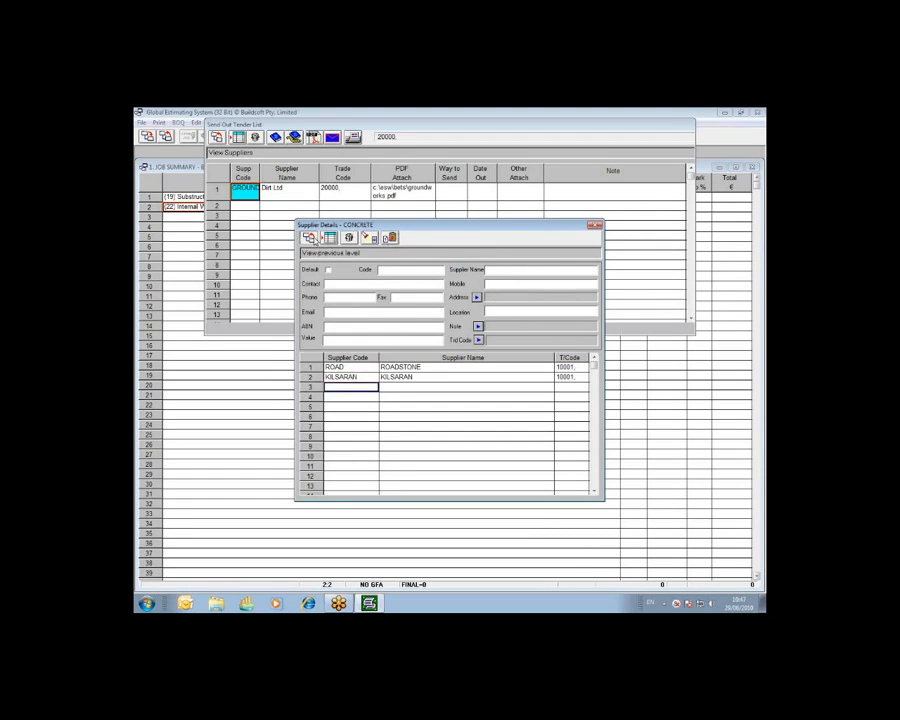
click(337, 251)
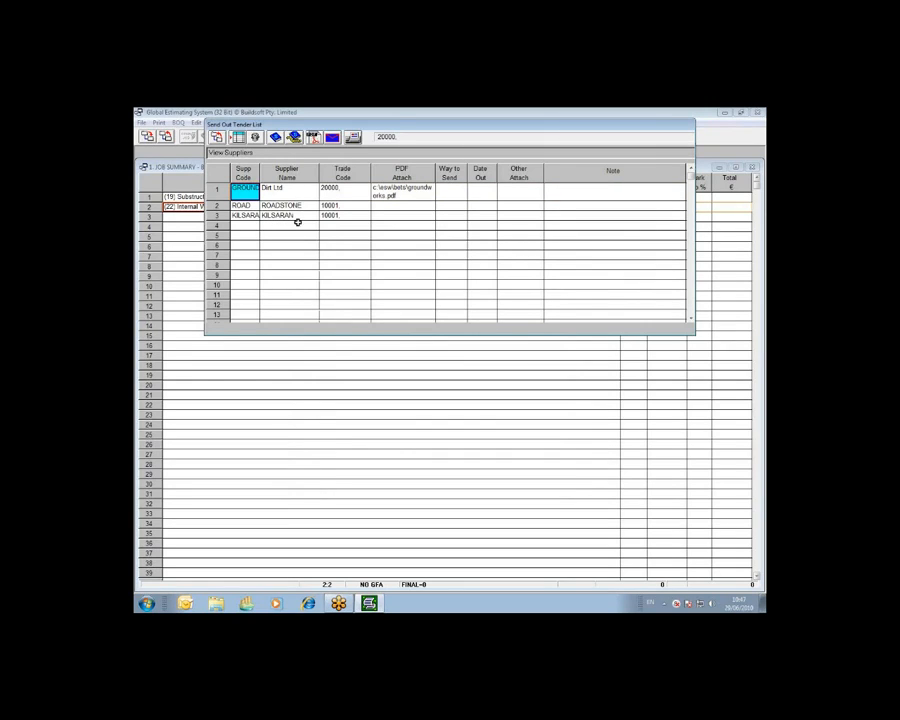
click(389, 206)
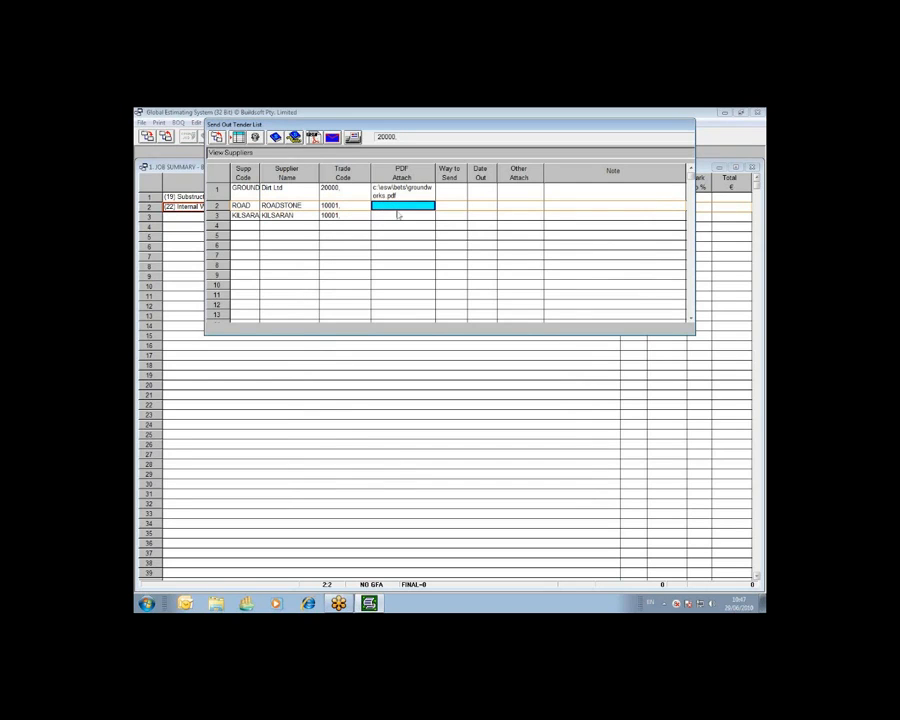